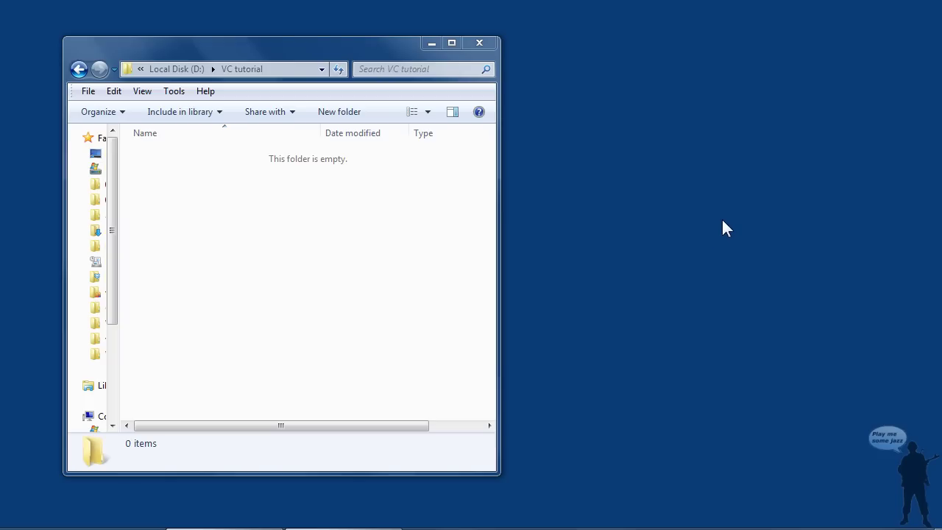
Start XBMC, drag it to the top-right of the screen, and enter Settings from the home menu
click(51, 528)
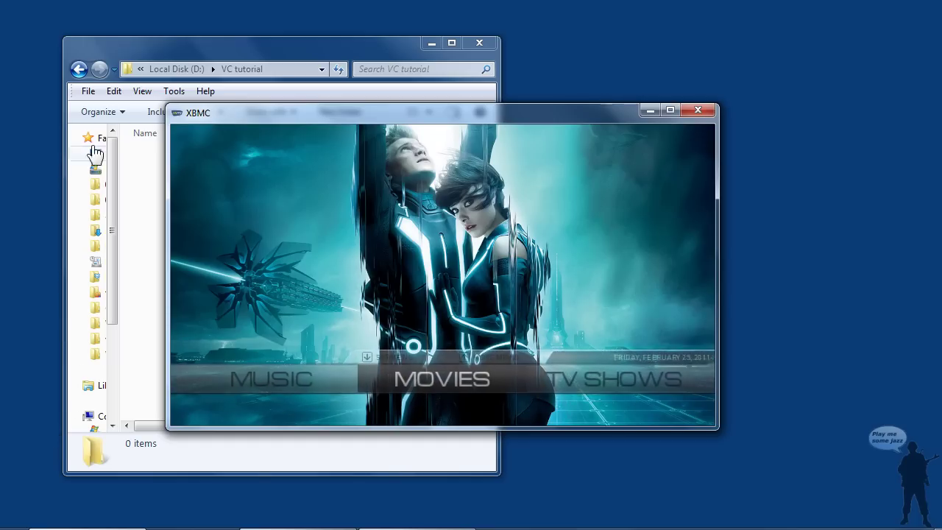
drag(570, 113, 772, 15)
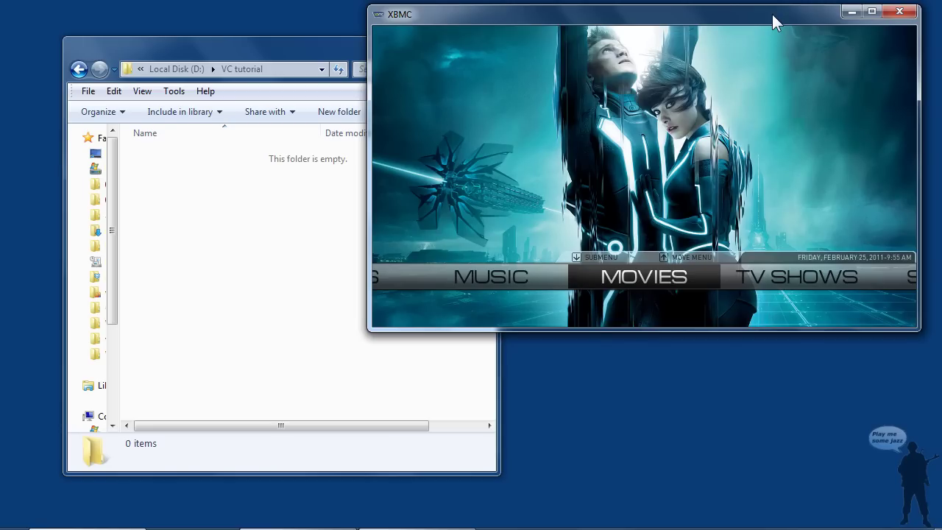
key(Right)
key(Right)
key(Right)
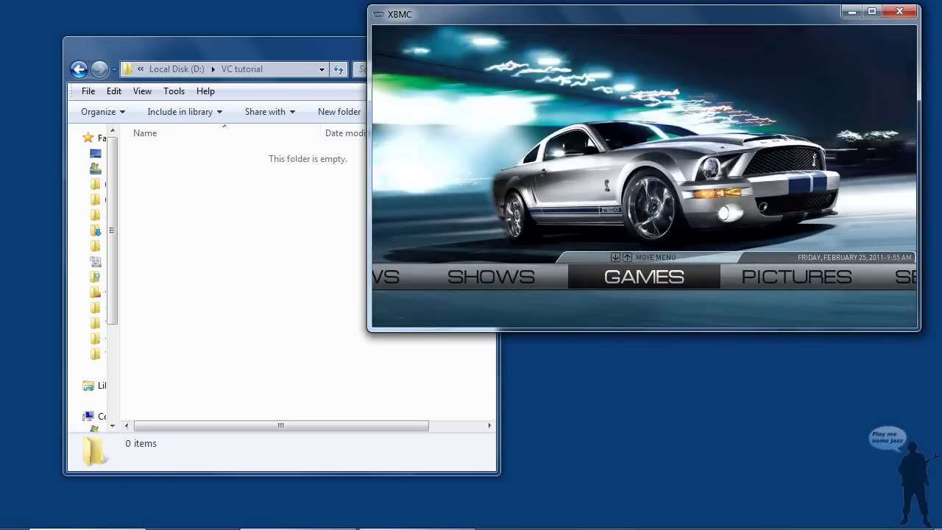
key(Right)
key(Right)
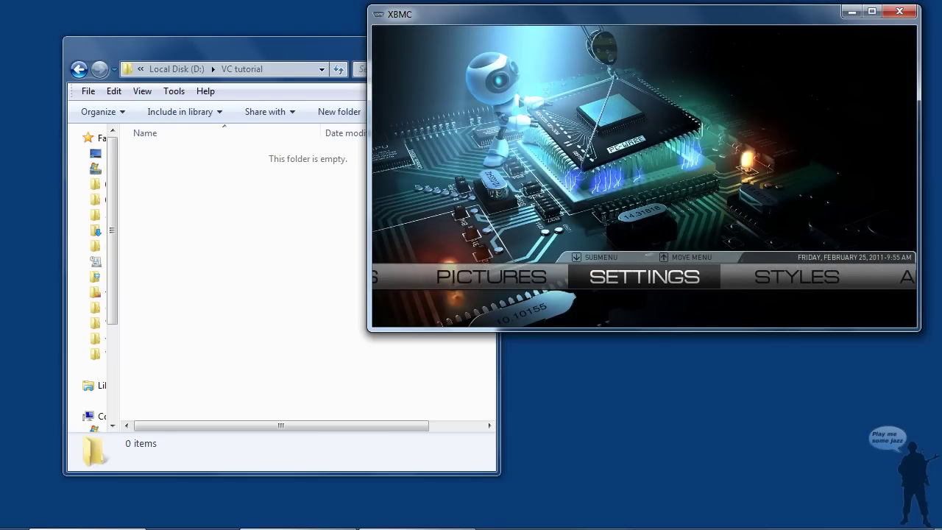
key(Return)
key(Down)
key(Down)
key(Down)
key(Down)
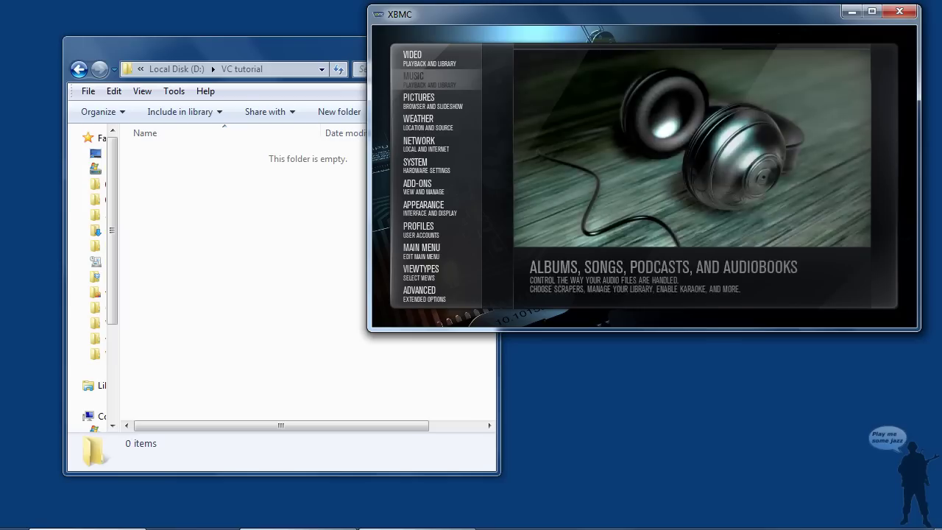
In Network services, switch off 'Allow control of XBMC via UPnP', keeping HTTP control enabled
key(Return)
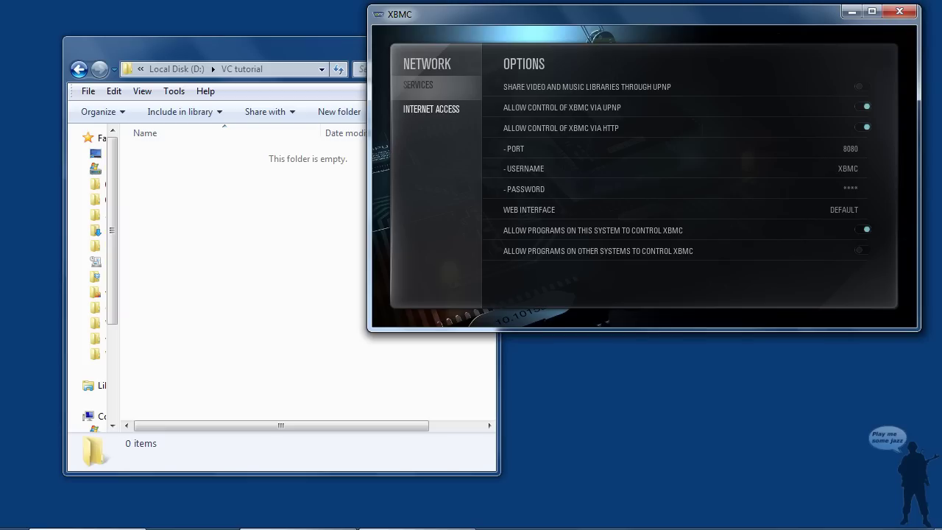
key(Right)
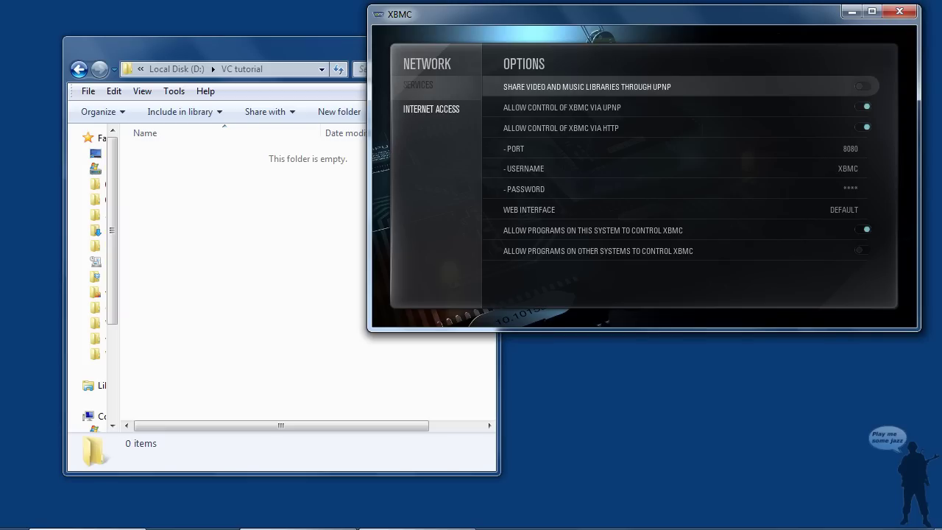
key(Down)
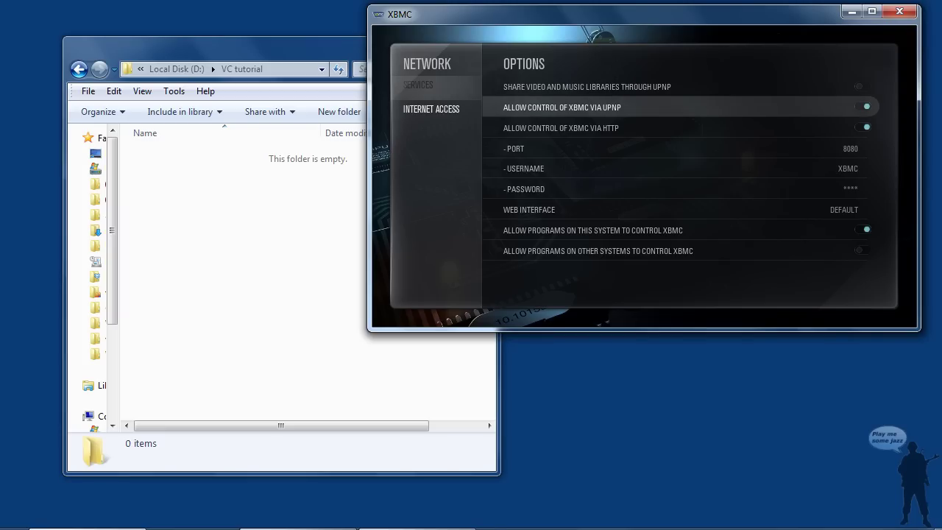
key(Return)
key(Down)
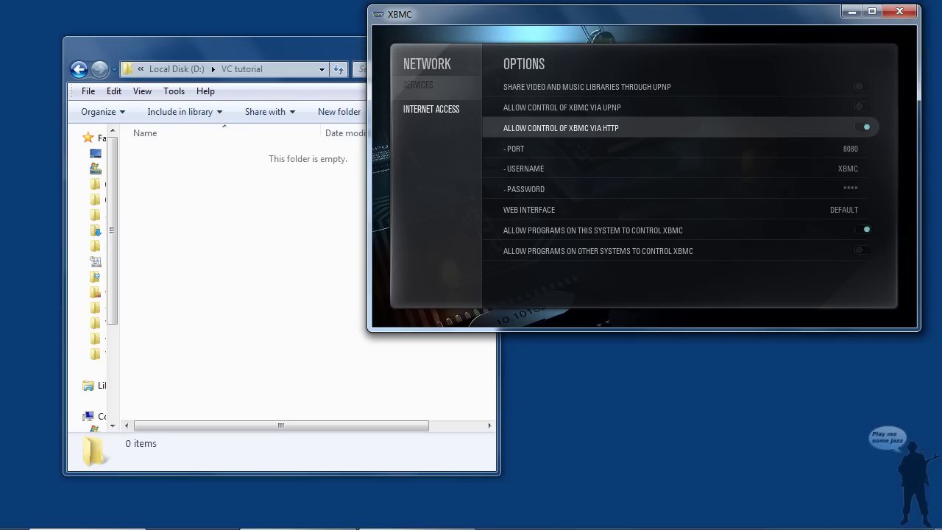
key(Down)
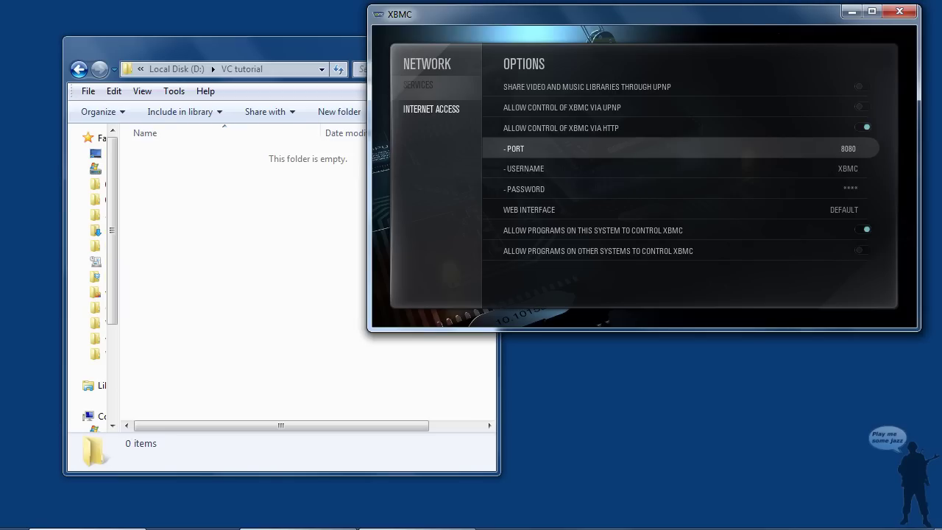
Check the HTTP username, password, Web Interface and local-control options, then leave Network and minimize XBMC
key(Down)
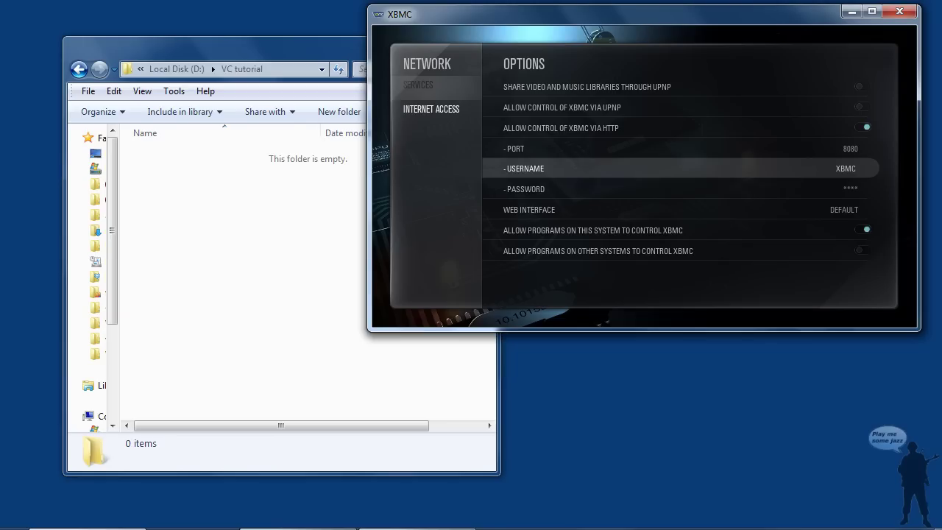
key(Down)
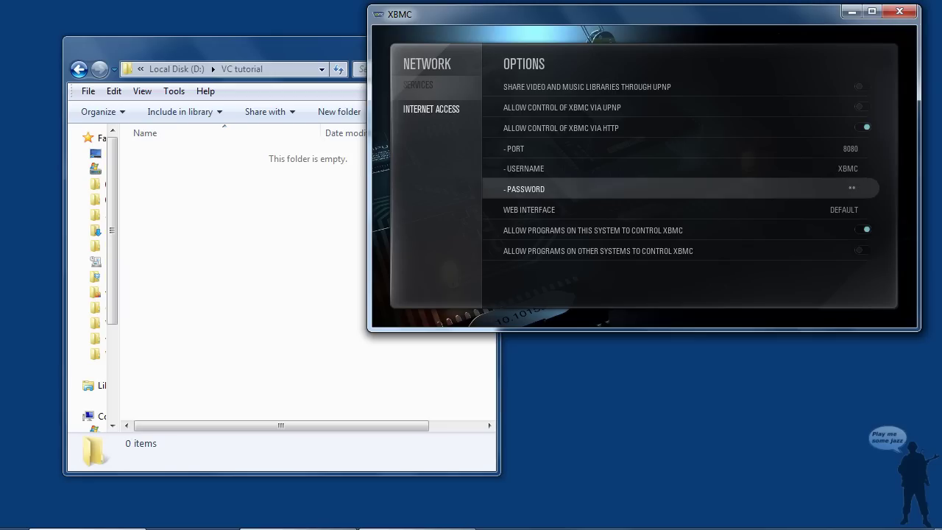
key(Down)
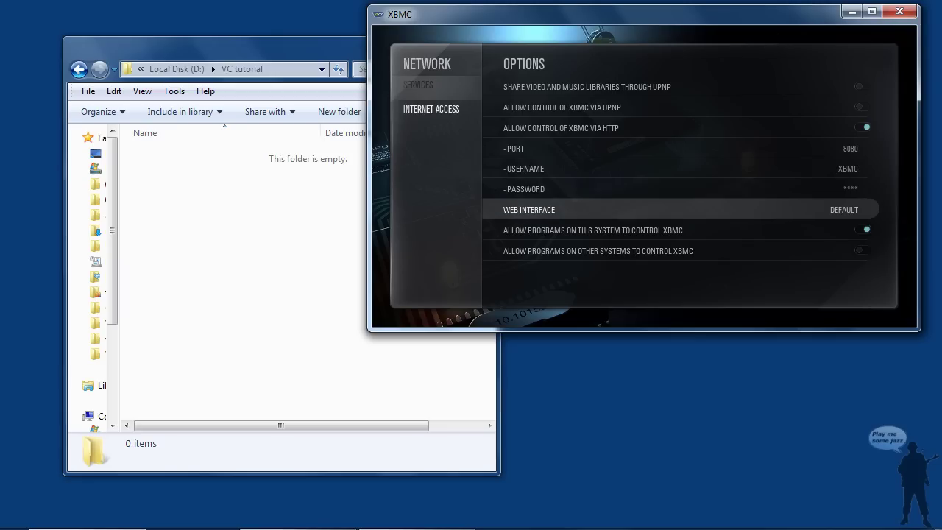
key(Down)
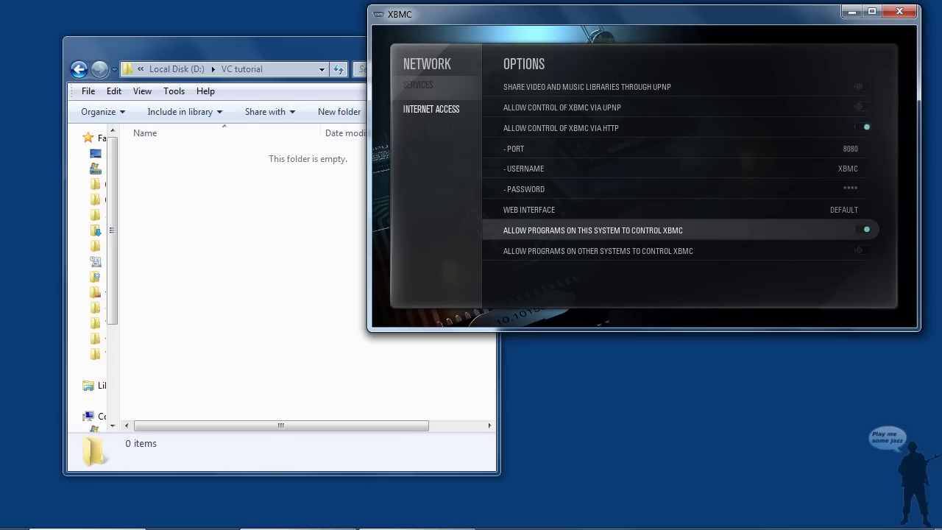
key(Up)
key(Up)
key(Up)
key(Up)
key(Up)
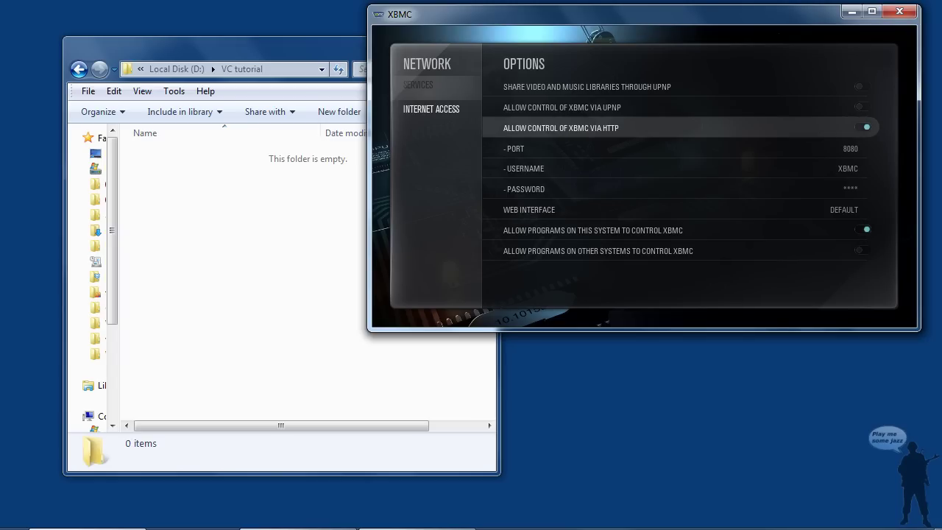
key(Down)
key(Down)
key(Down)
key(Down)
key(Down)
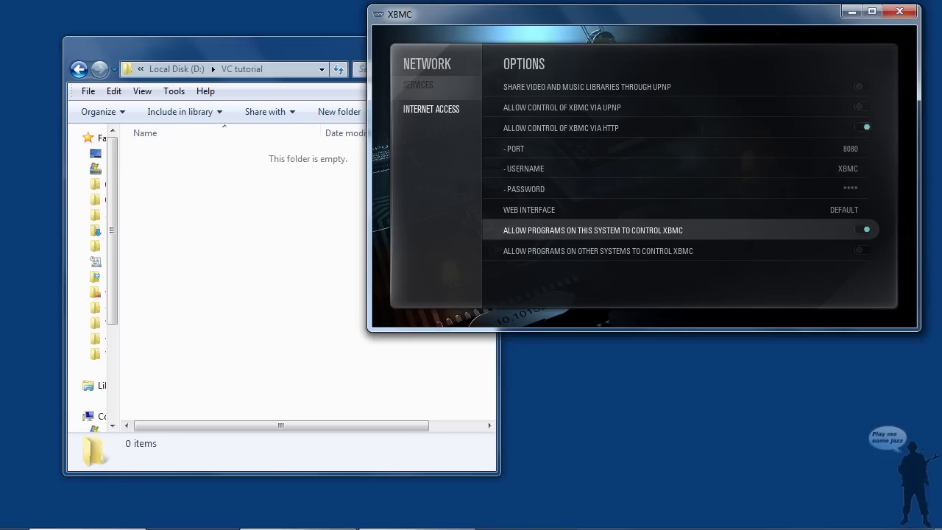
key(Up)
key(Down)
key(Up)
key(Up)
key(Up)
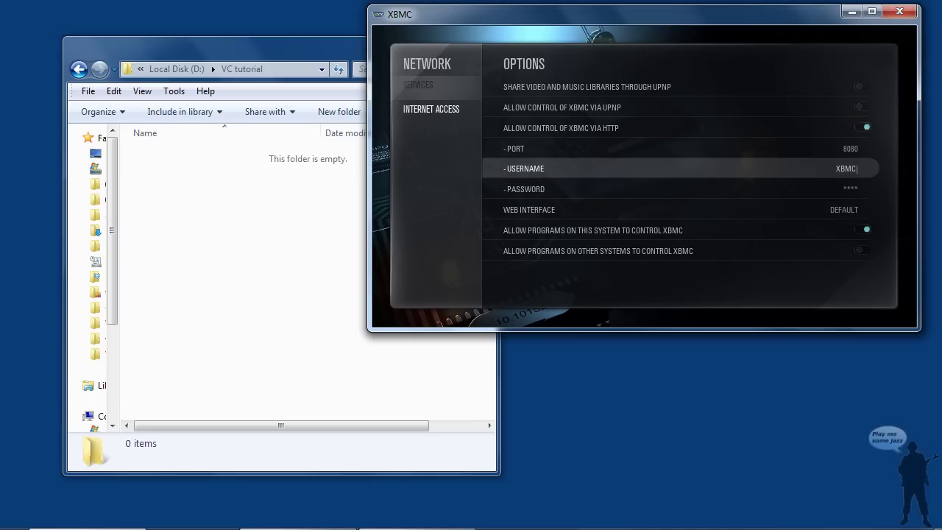
key(Down)
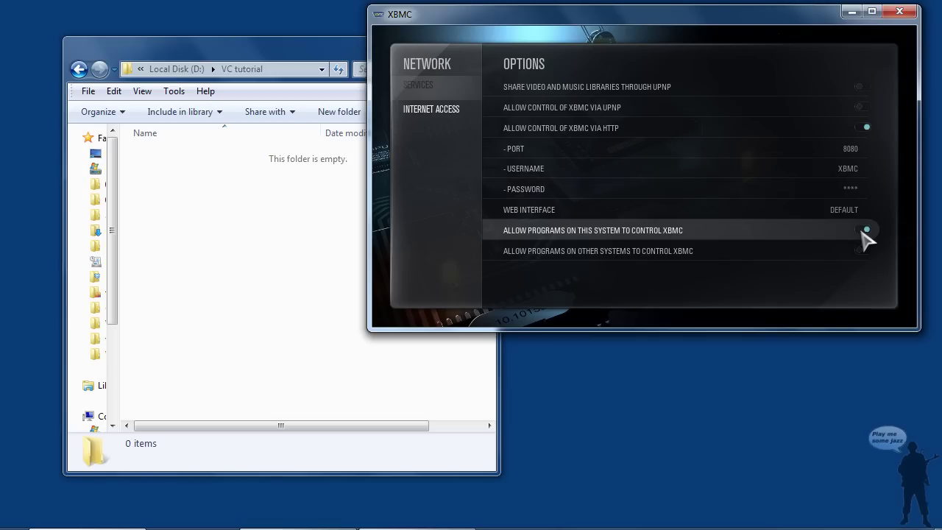
key(Escape)
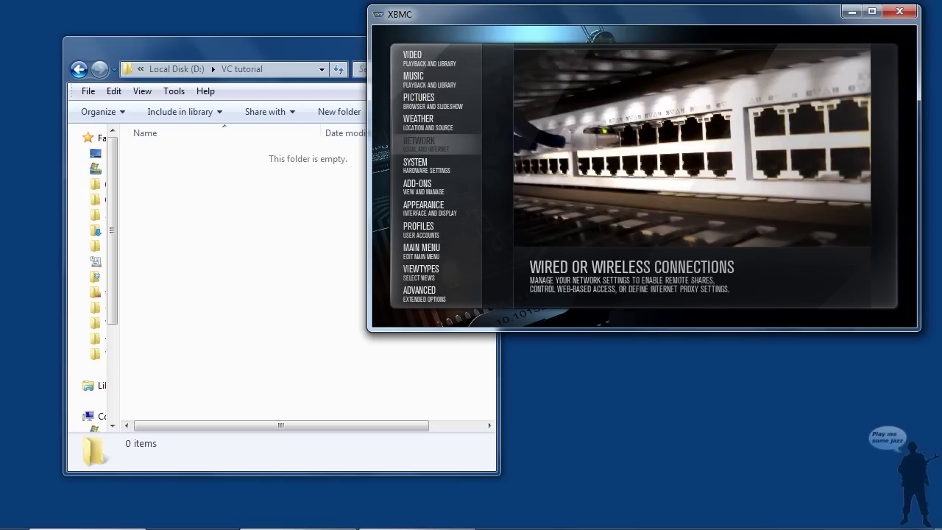
click(851, 13)
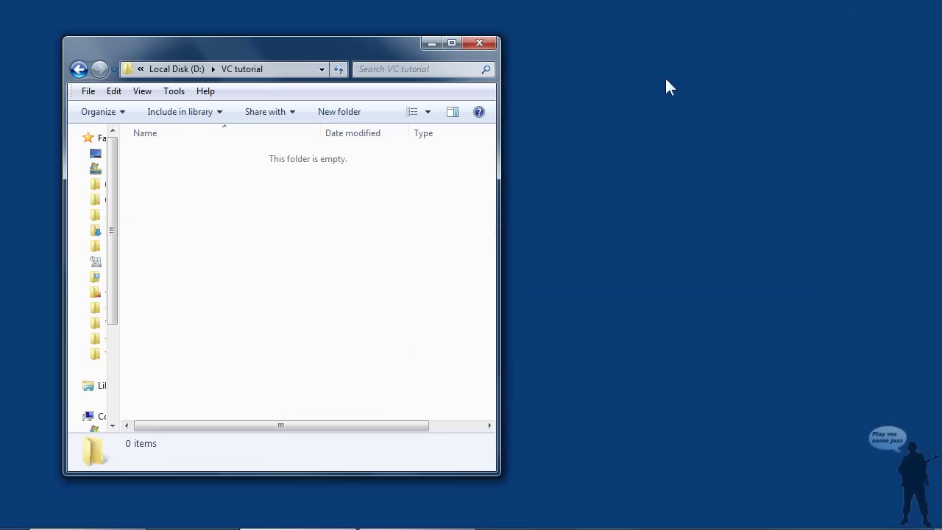
Drag the VC tutorial Explorer window across to the right side of the desktop
drag(259, 50, 624, 28)
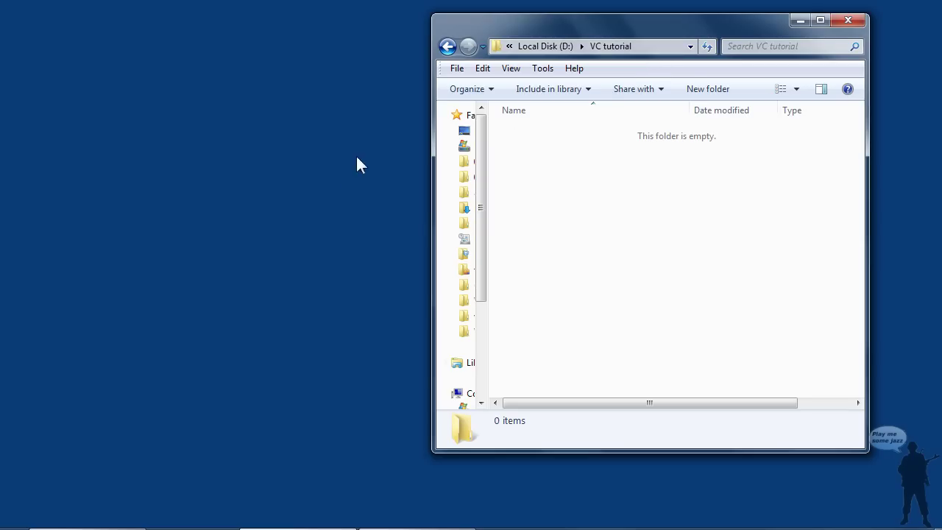
Load voxcommando.com in Chrome, go to Download, and start downloading the VoxCommando 0.875 installer
click(14, 529)
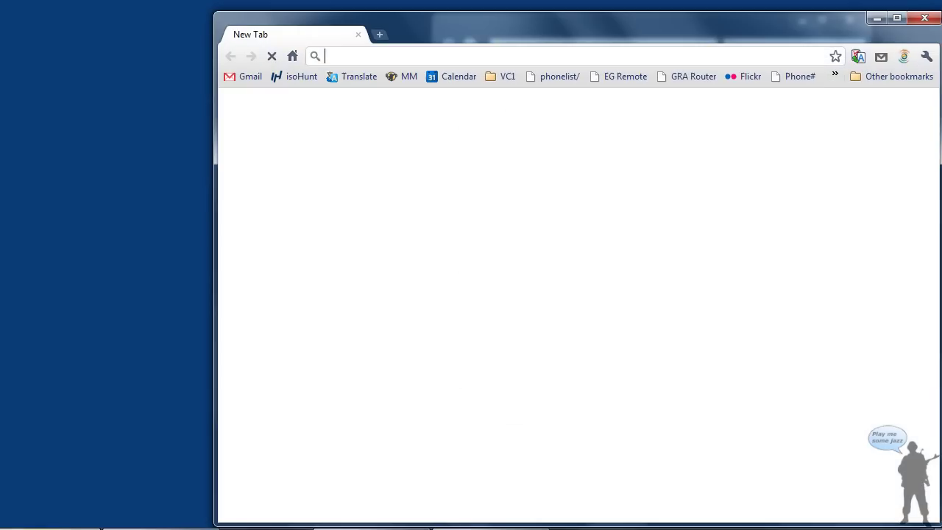
text(voxcommando.com)
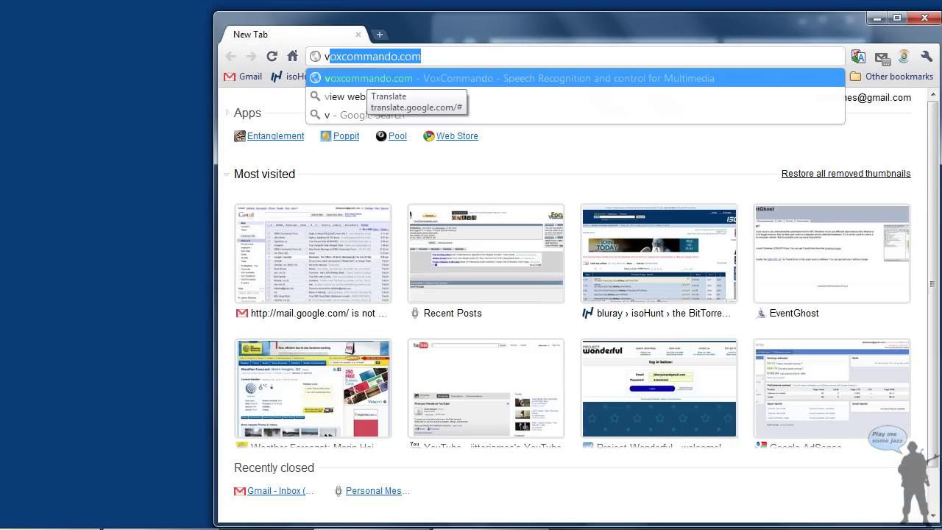
key(Return)
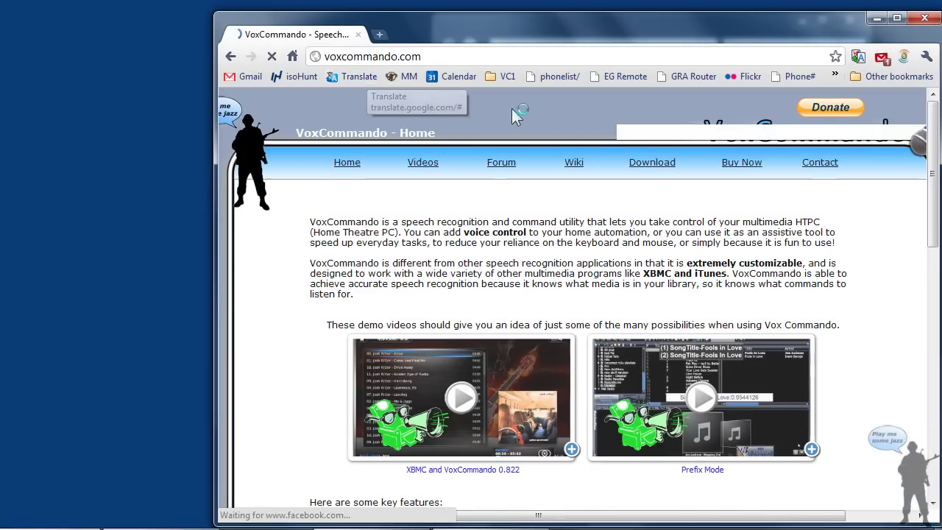
click(662, 168)
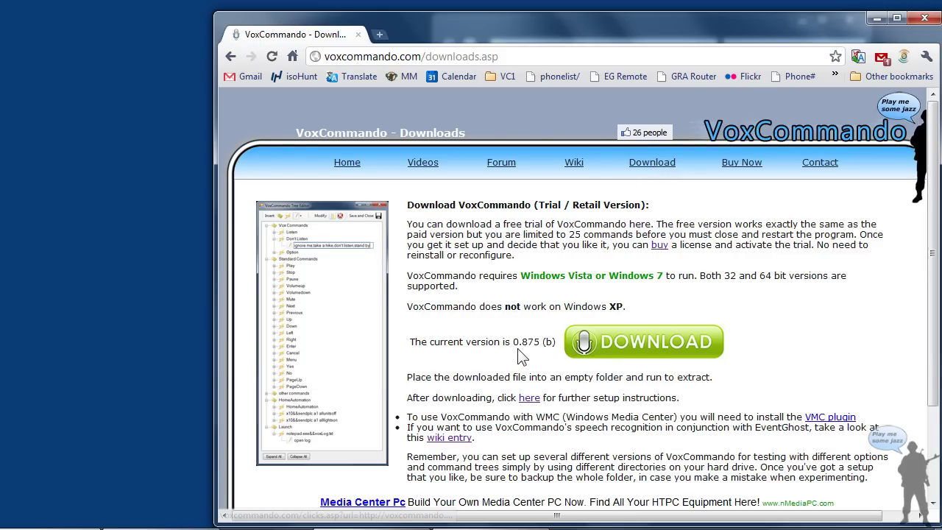
click(671, 346)
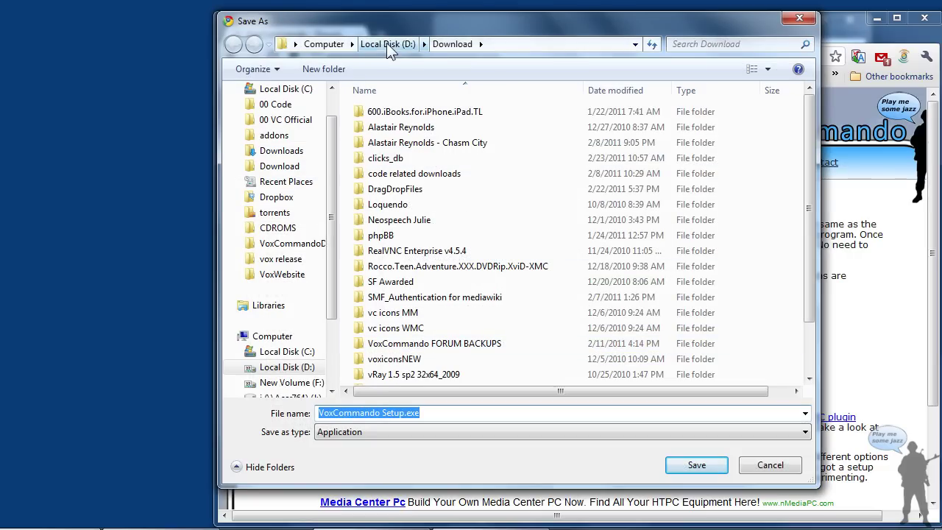
Save VoxCommando Setup.exe into D:\VC tutorial, close Chrome, and select the file in Explorer
click(425, 44)
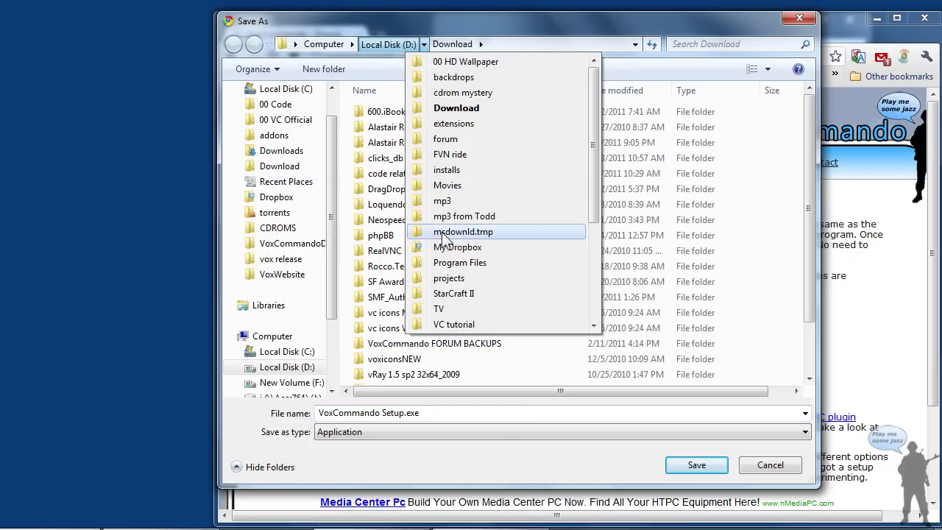
click(457, 325)
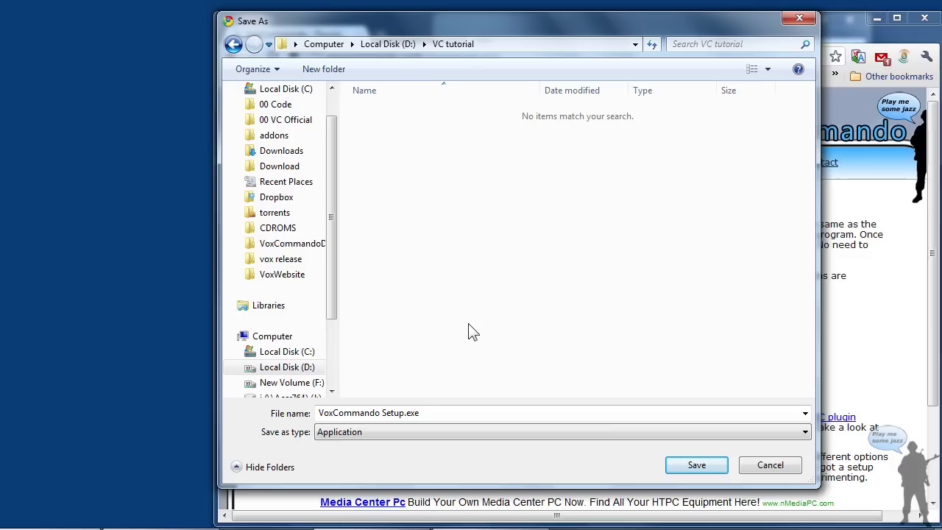
click(696, 465)
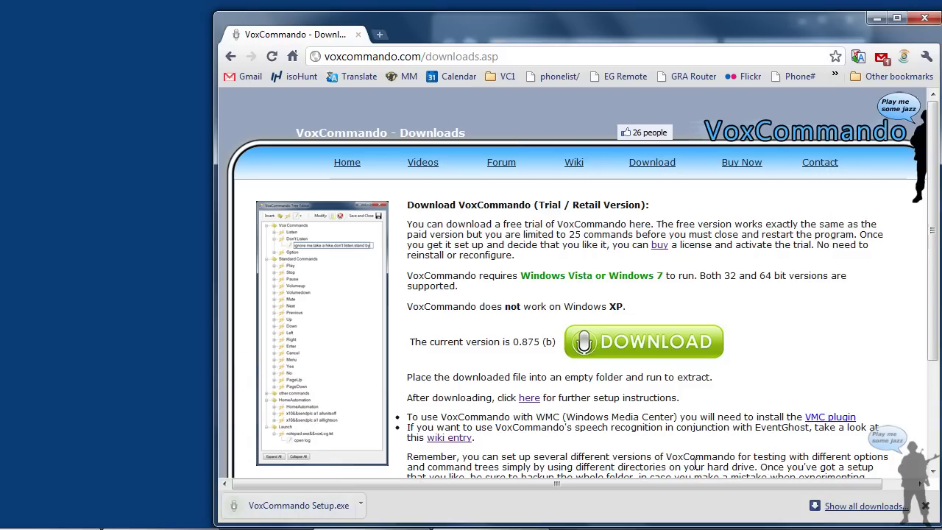
click(923, 16)
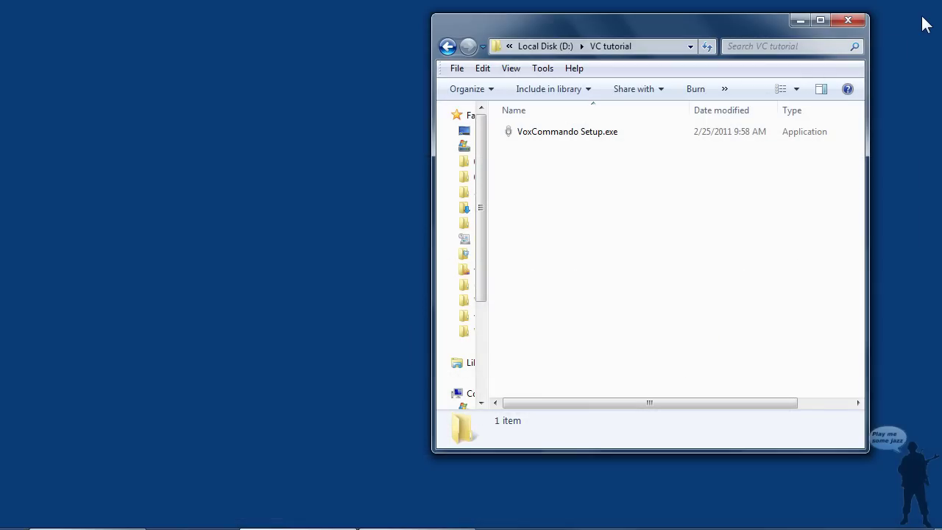
click(561, 137)
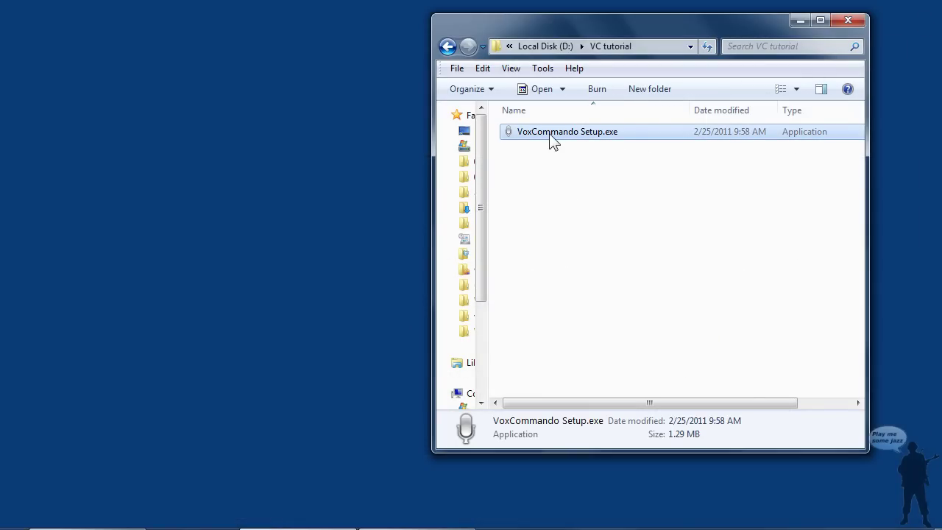
Run VoxCommando Setup.exe past the security warning, accept the EULA, and install to D:\VC tutorial
double_click(553, 140)
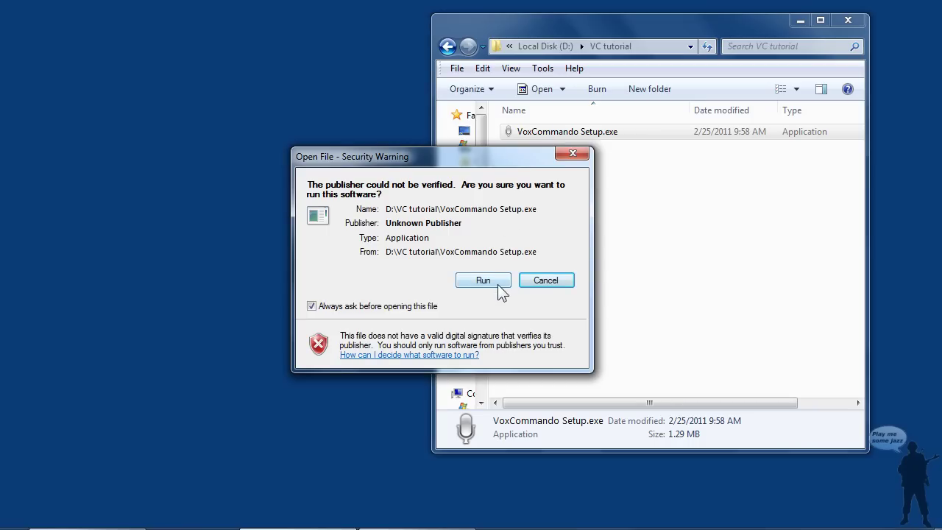
click(499, 289)
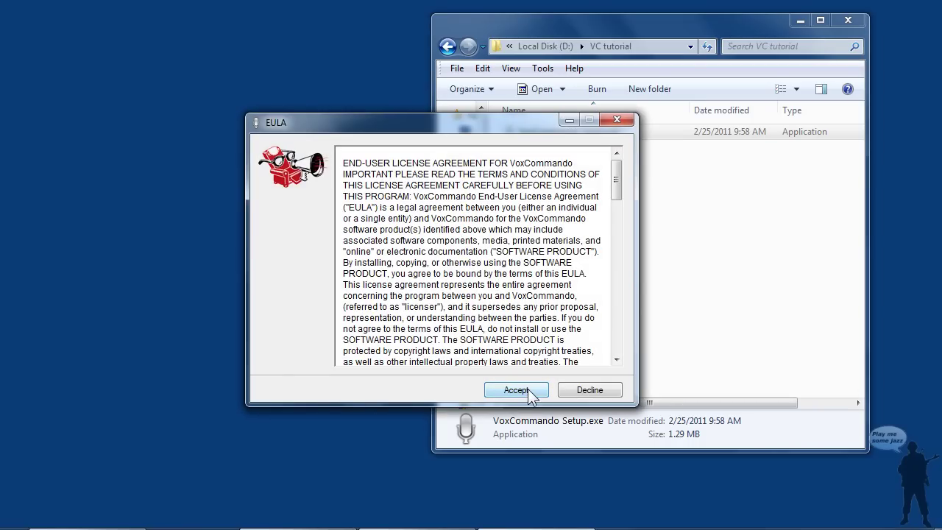
click(528, 390)
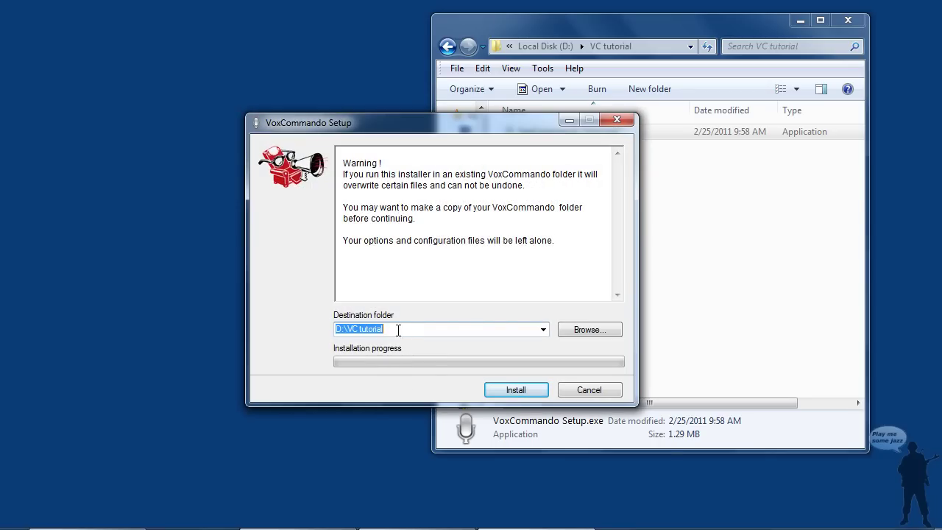
click(540, 390)
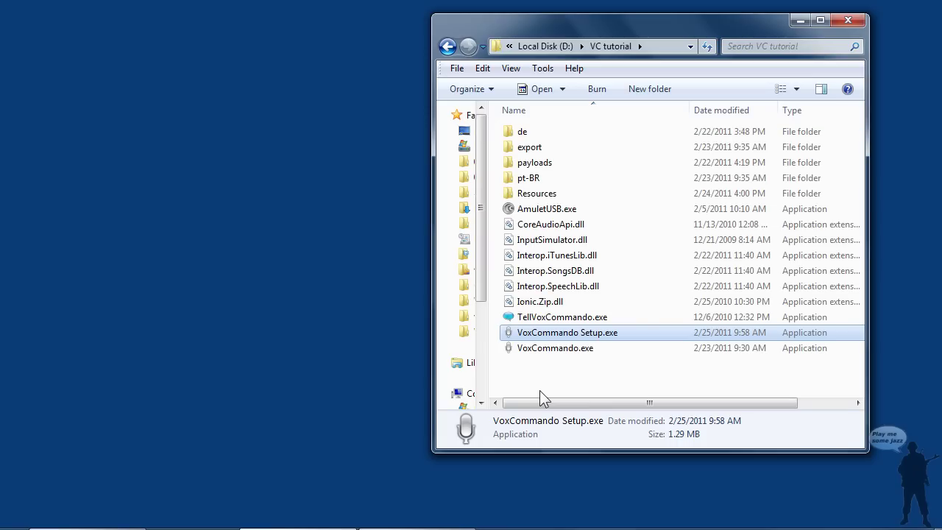
Start VoxCommando.exe, tick 'I agree', and use the XBMC.zip preset configuration
click(576, 350)
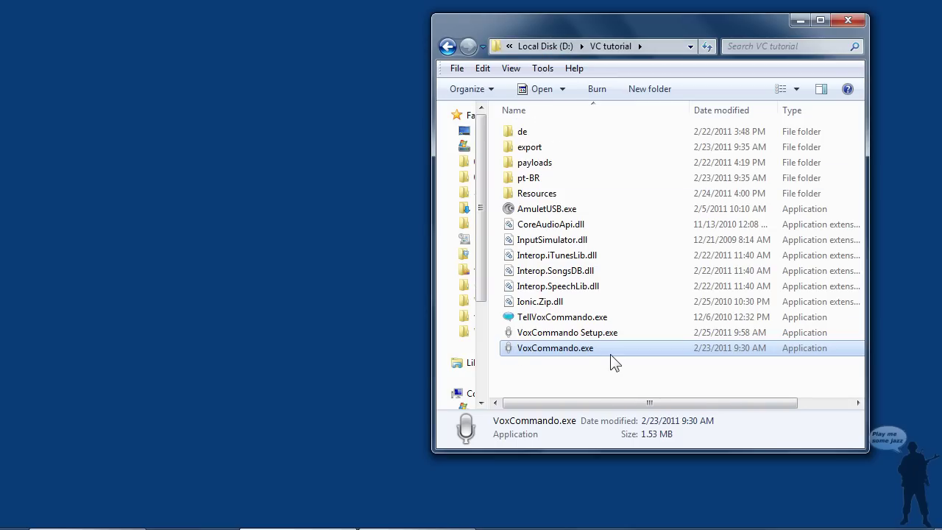
double_click(571, 350)
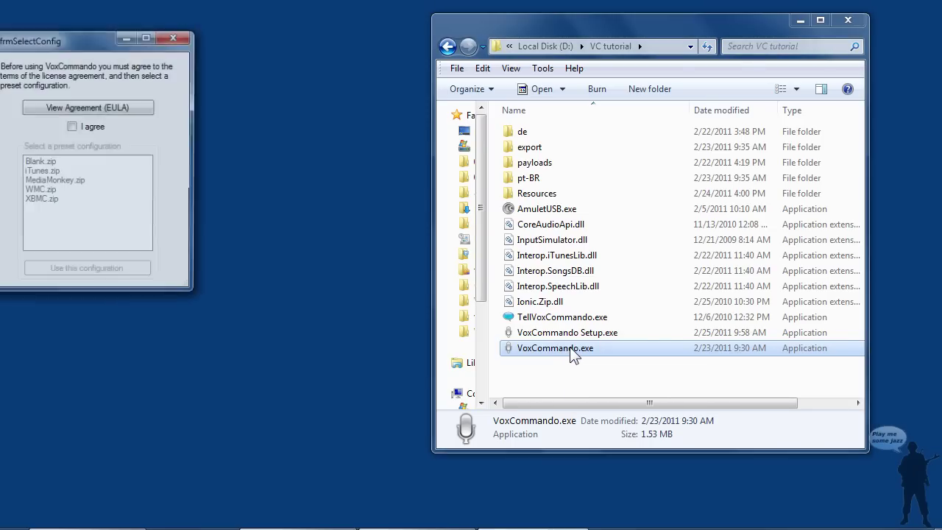
drag(75, 50, 275, 71)
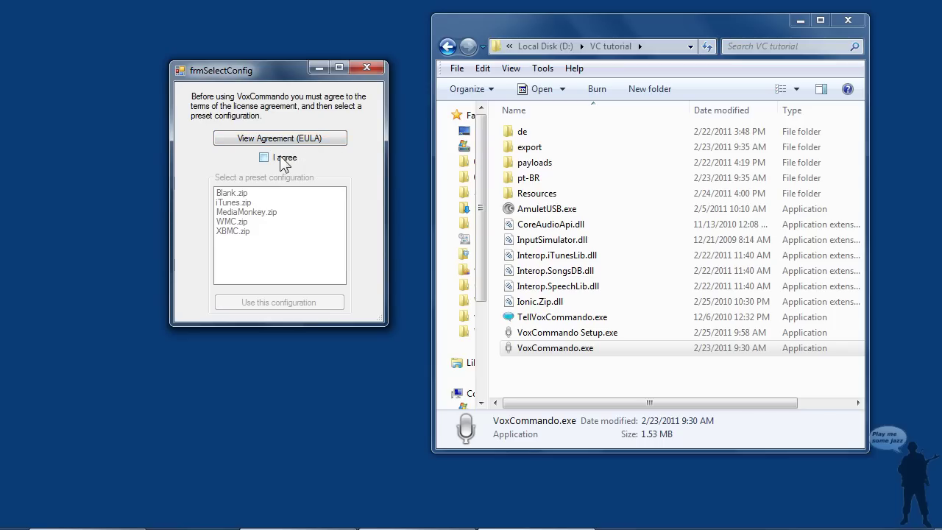
click(278, 157)
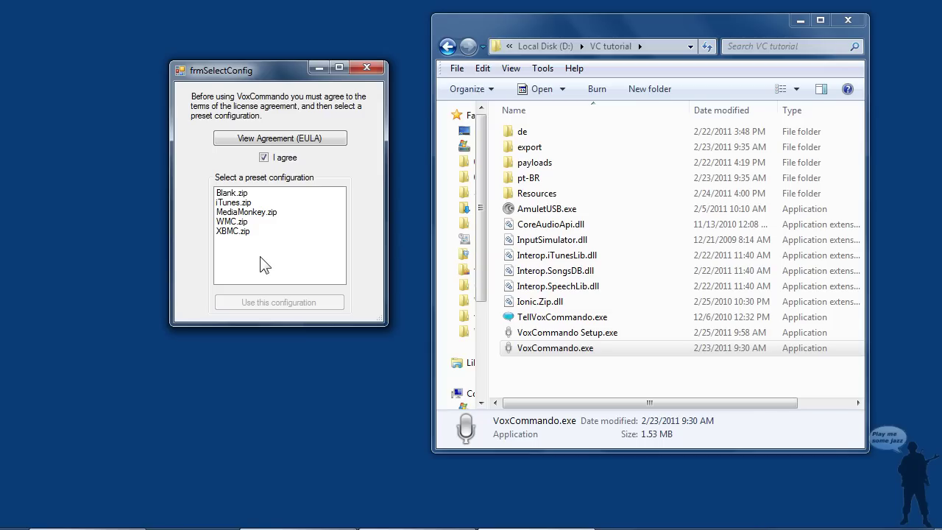
click(249, 194)
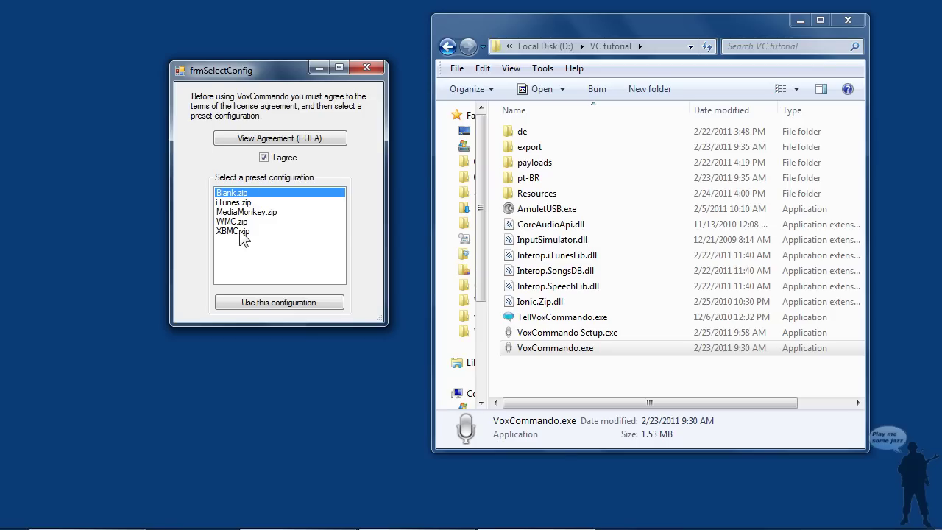
click(240, 233)
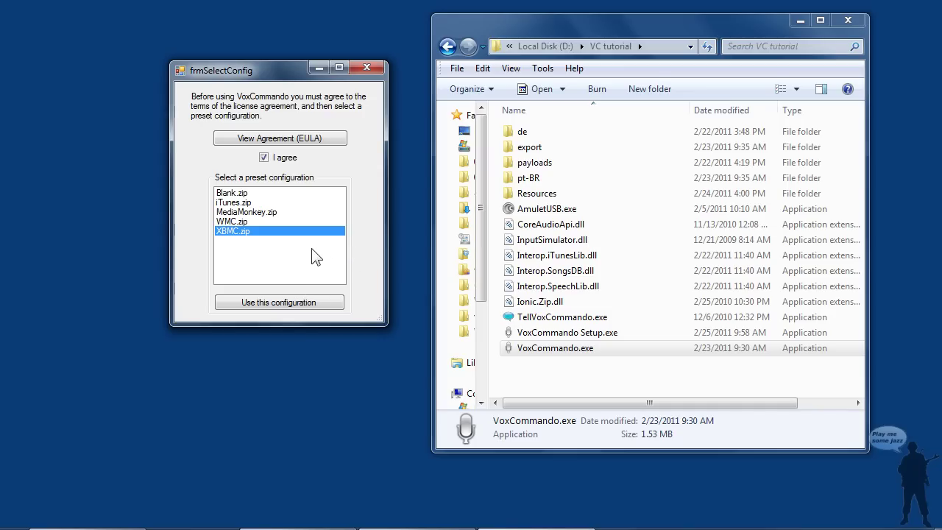
click(318, 305)
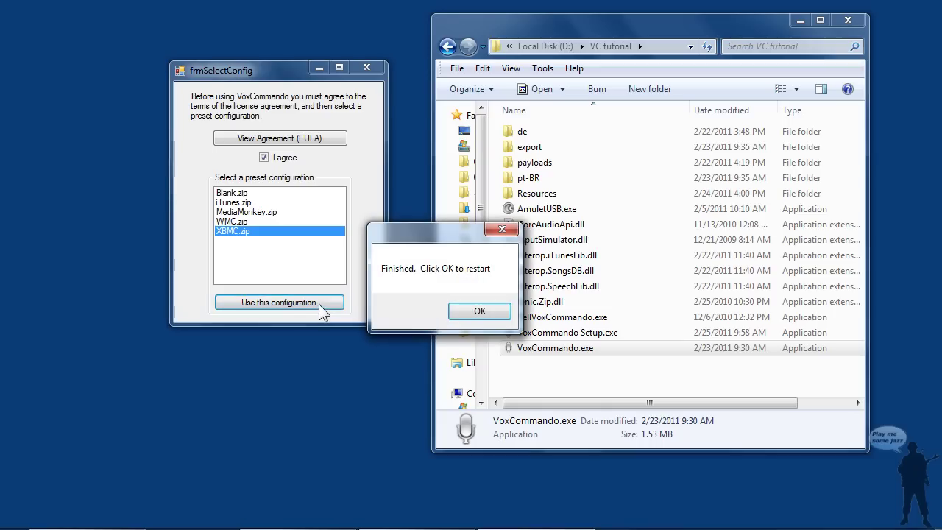
Restart VoxCommando, allow its firewall access on Private networks, and bring its window fully on screen
click(478, 312)
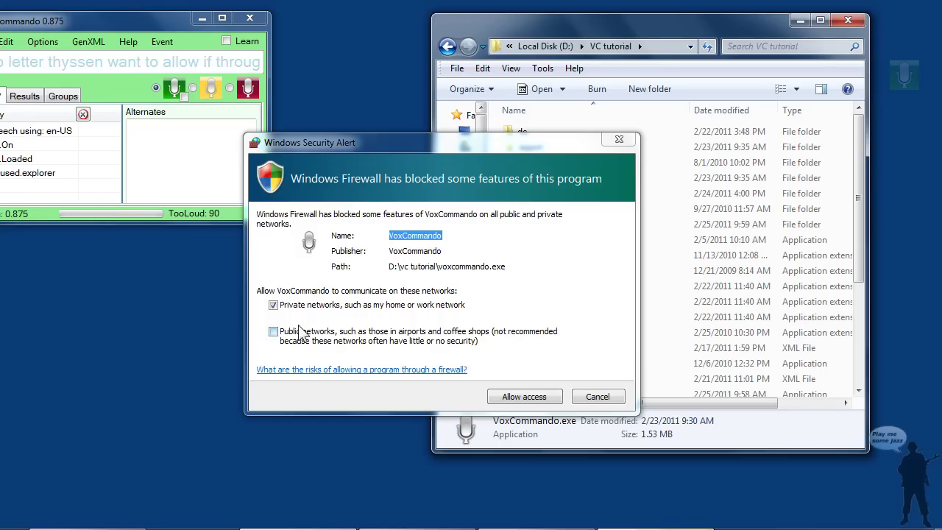
click(273, 305)
click(541, 400)
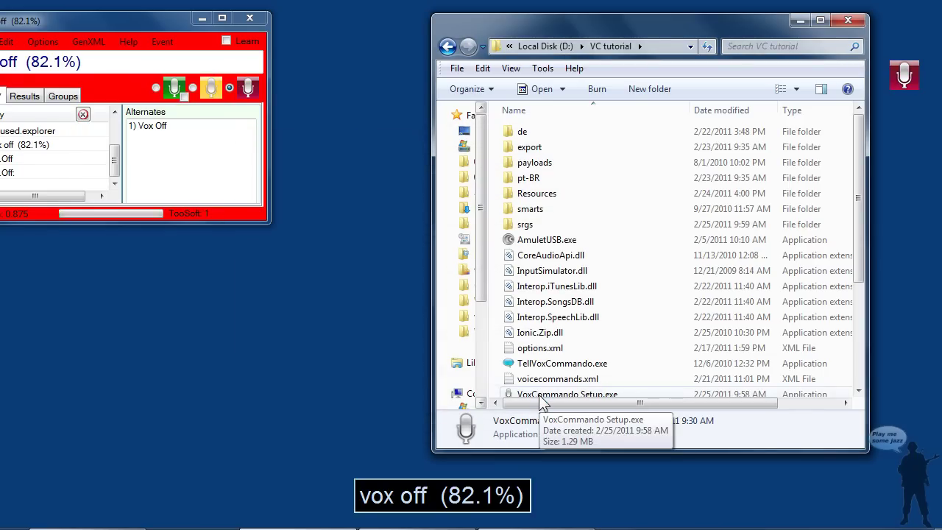
drag(156, 25, 264, 78)
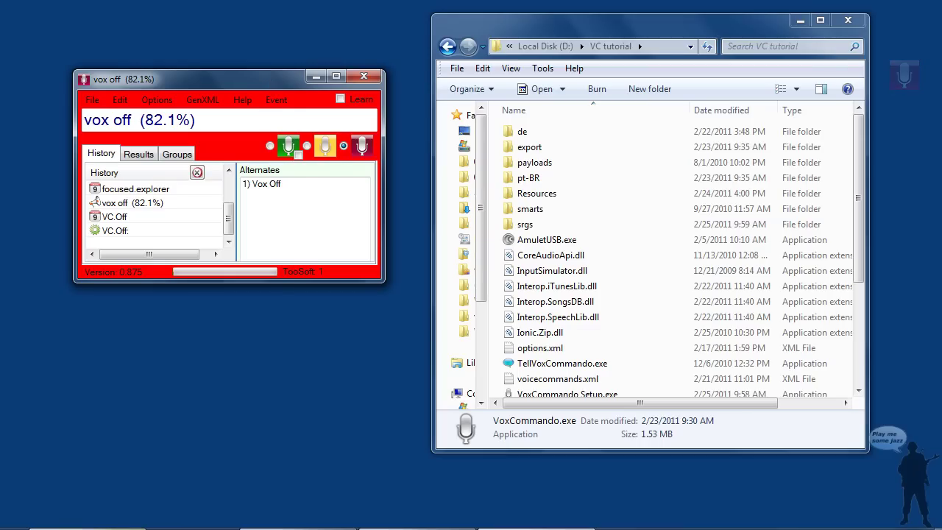
Restore XBMC, switch VoxCommando listening on to say 'go home', then switch it off
click(87, 529)
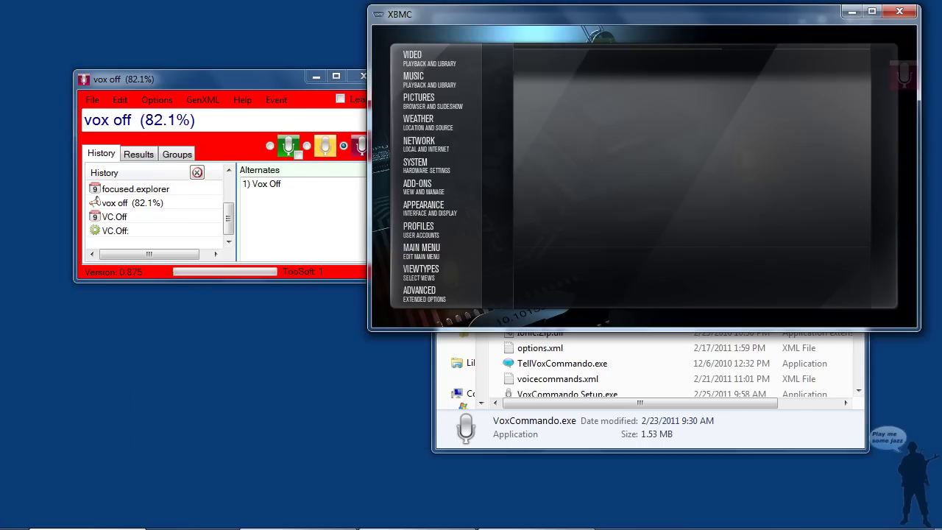
drag(246, 82, 204, 97)
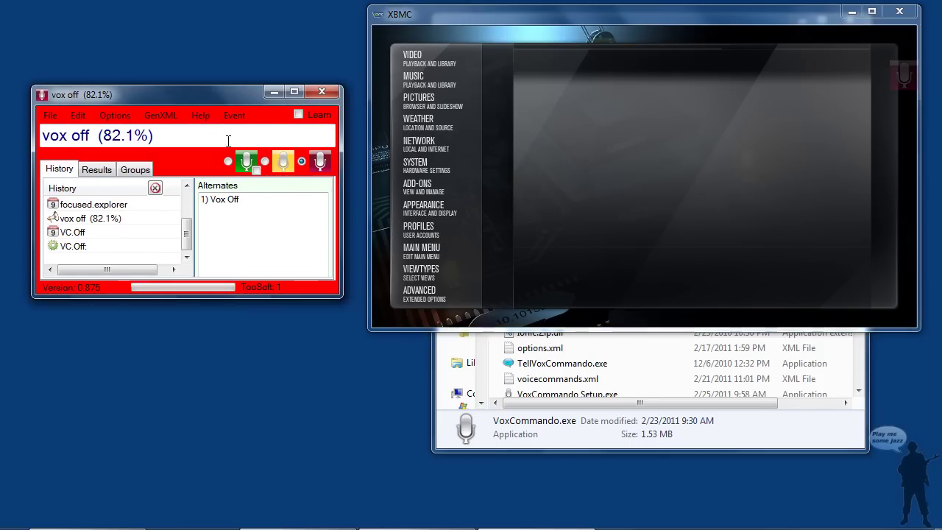
click(229, 162)
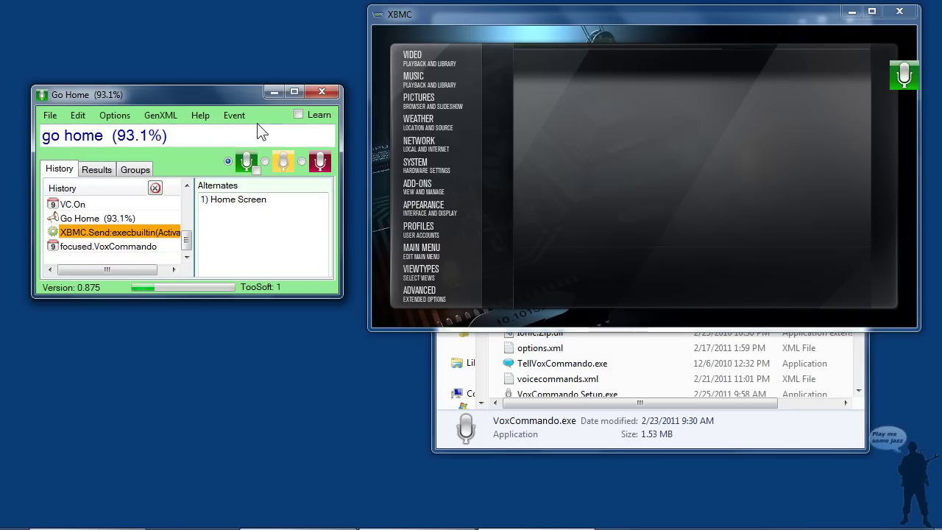
click(302, 160)
Open VoxCommando's window via Options > Open Options, close it, then reopen it
click(115, 115)
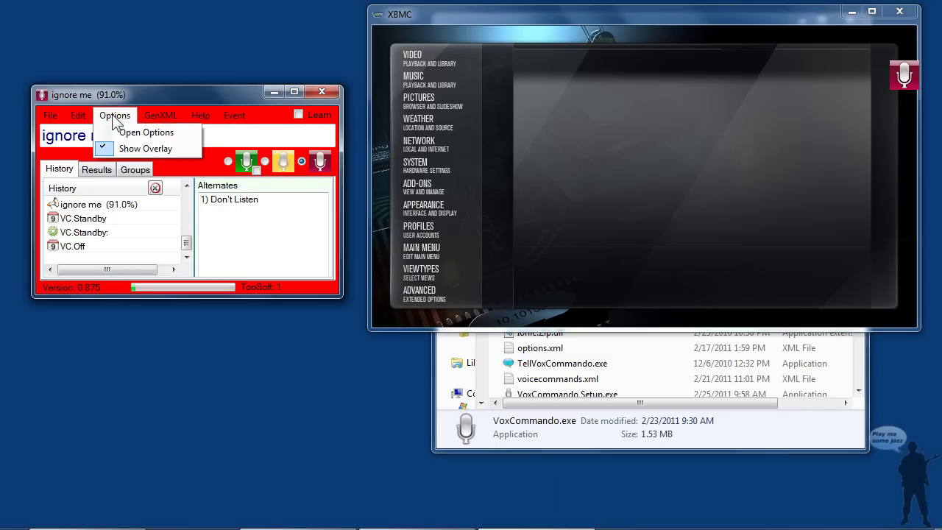
click(147, 133)
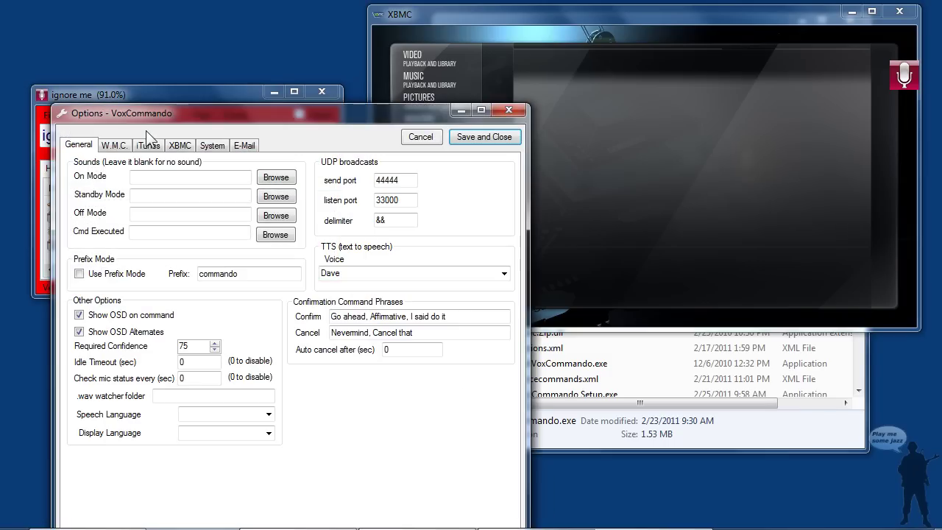
drag(205, 124, 229, 41)
click(538, 29)
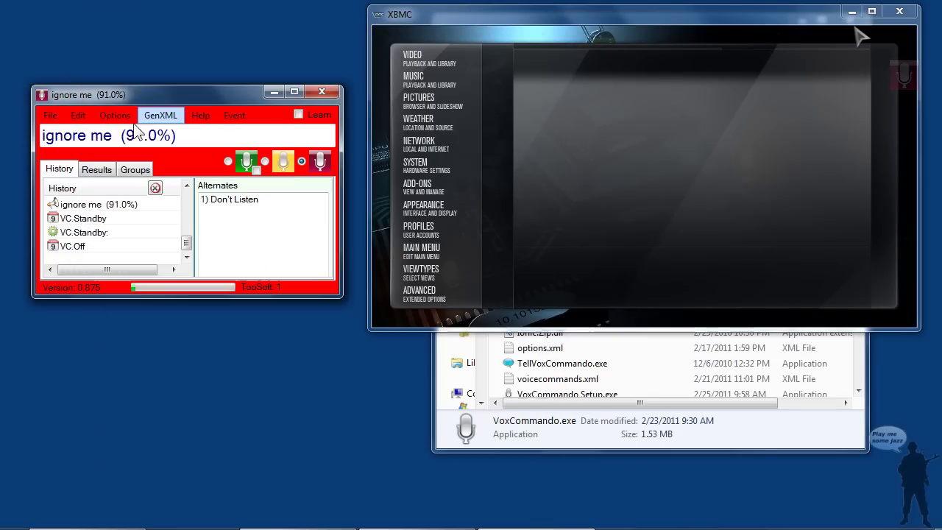
click(115, 116)
click(144, 132)
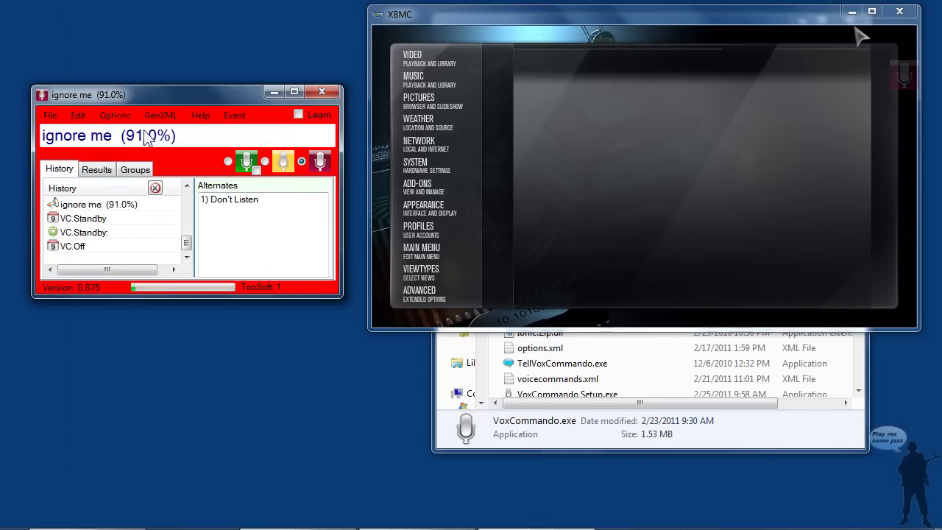
Show the XBMC connection settings with port 8080 and IP address 127.0.0.1
click(200, 147)
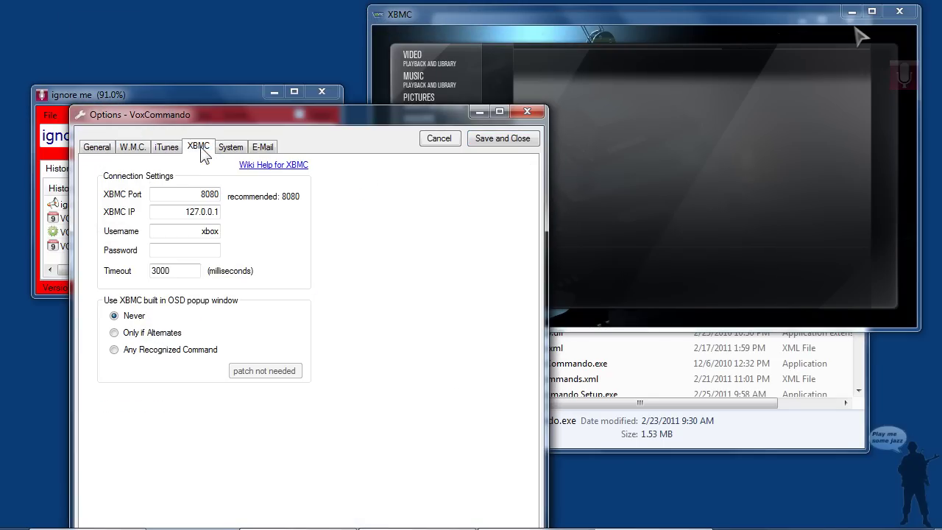
drag(202, 115, 154, 53)
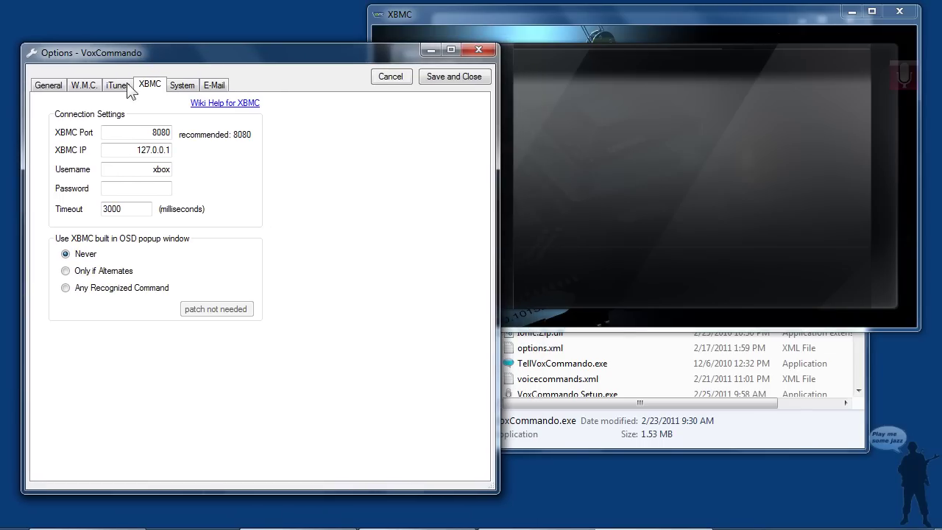
drag(135, 134, 172, 130)
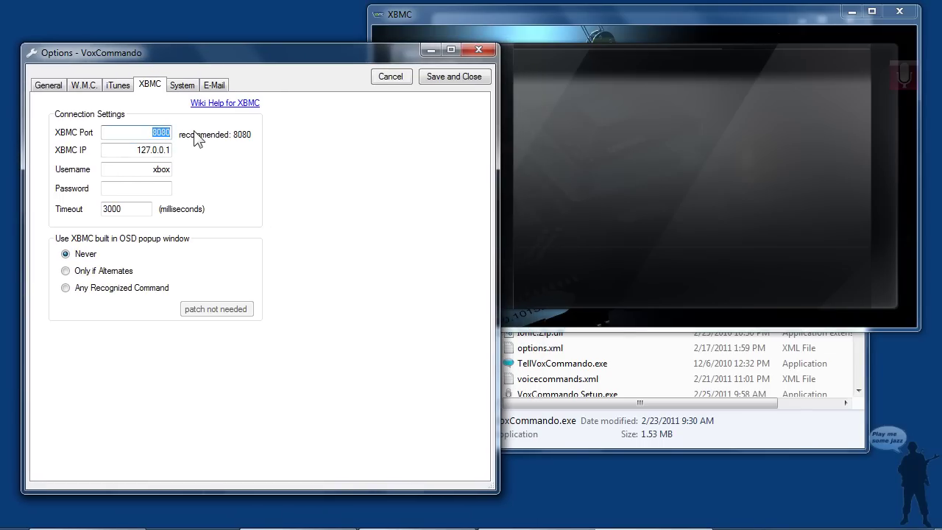
drag(126, 151, 192, 154)
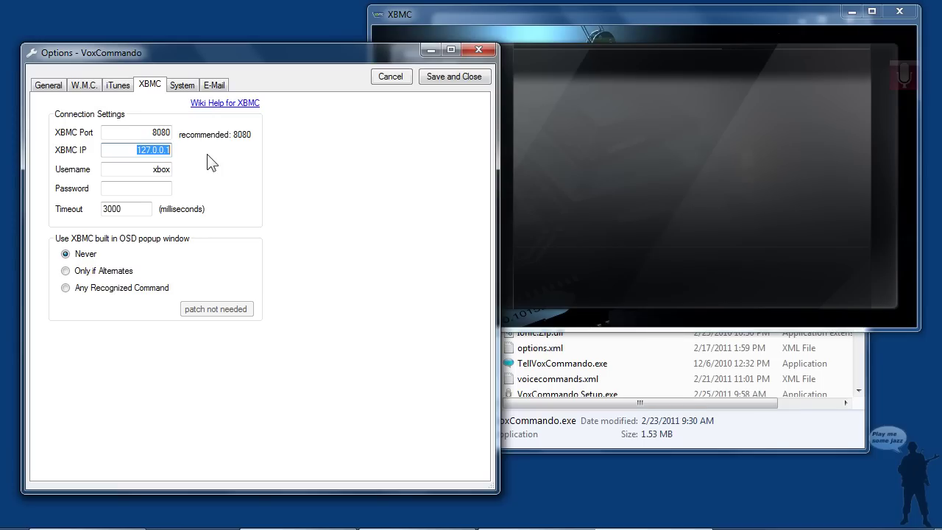
drag(130, 150, 189, 149)
Enter the XBMC web username and password, keep Timeout 3000, and save the options
key(Tab)
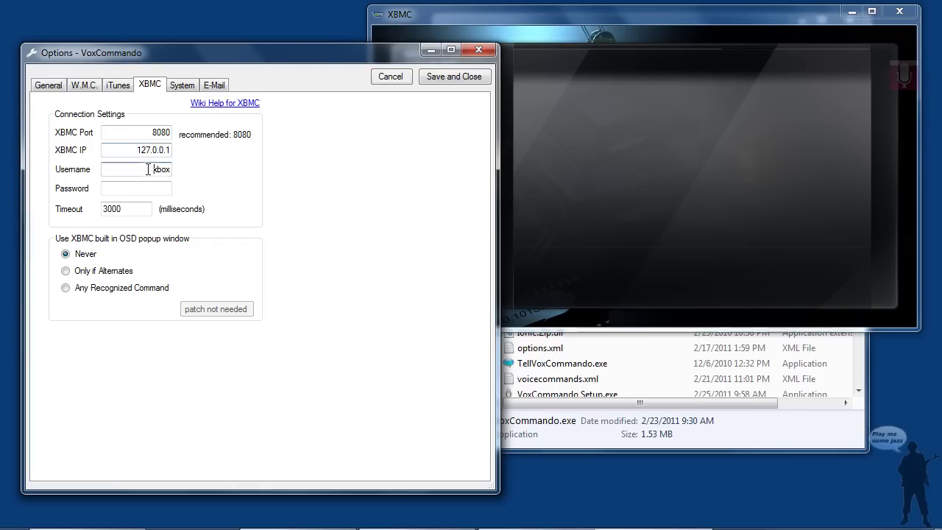
text(xbmc)
key(Tab)
text(xbmc)
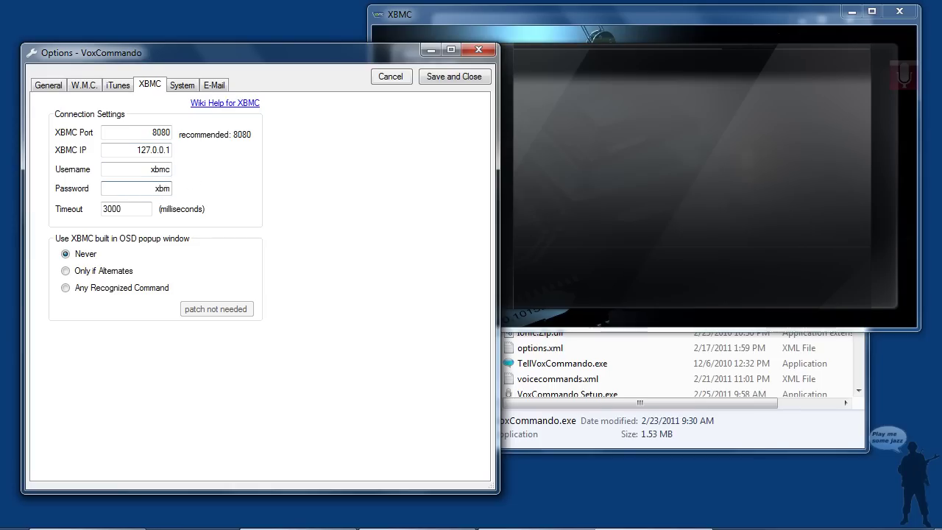
click(121, 214)
drag(135, 210, 83, 213)
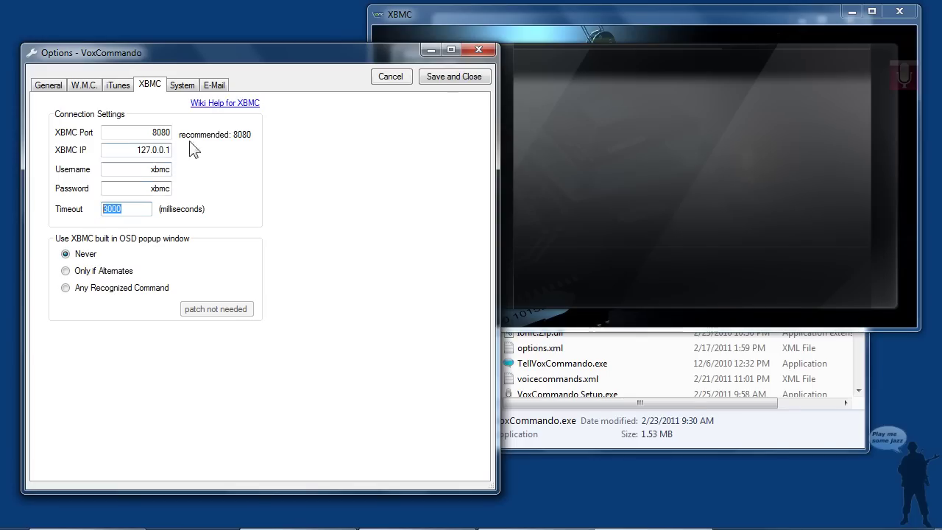
click(455, 77)
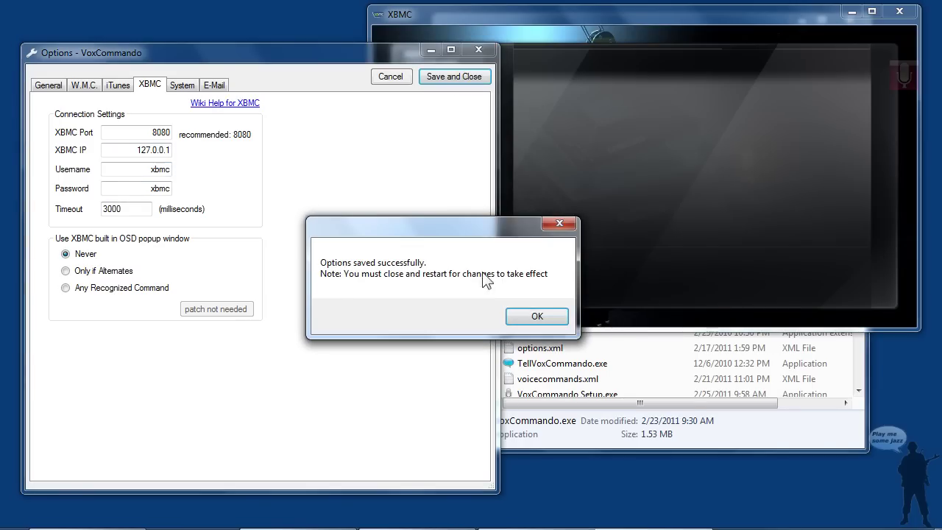
click(535, 316)
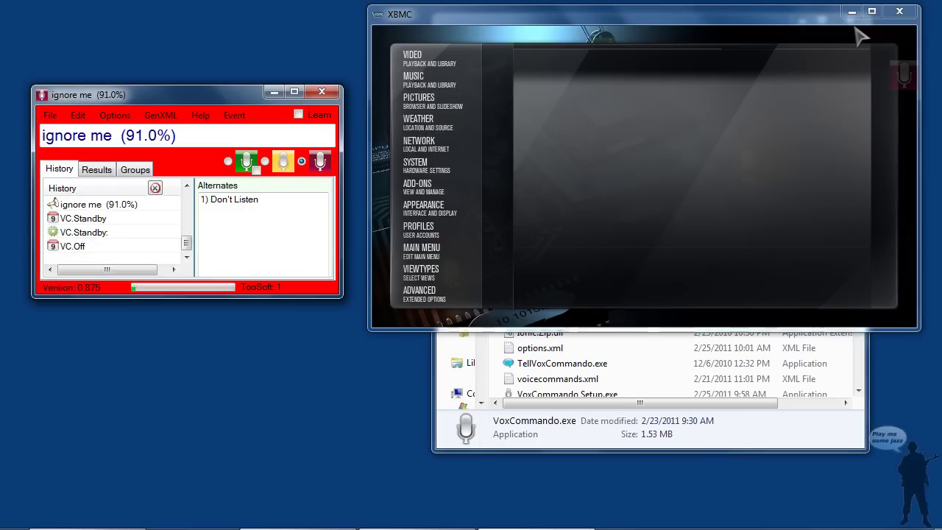
Voice-scroll XBMC's home menu to Add-ons with 'scroll left slow' and 'stop scrolling', then stop listening
click(231, 163)
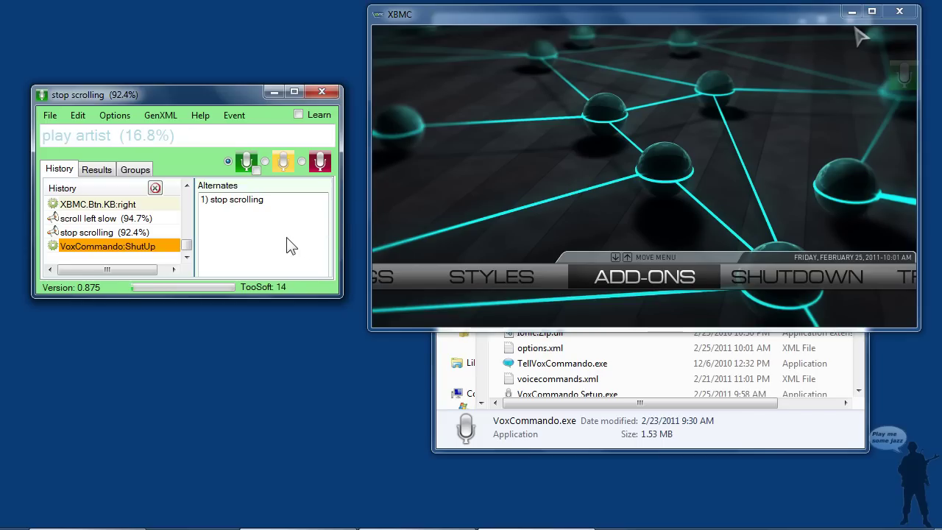
click(320, 162)
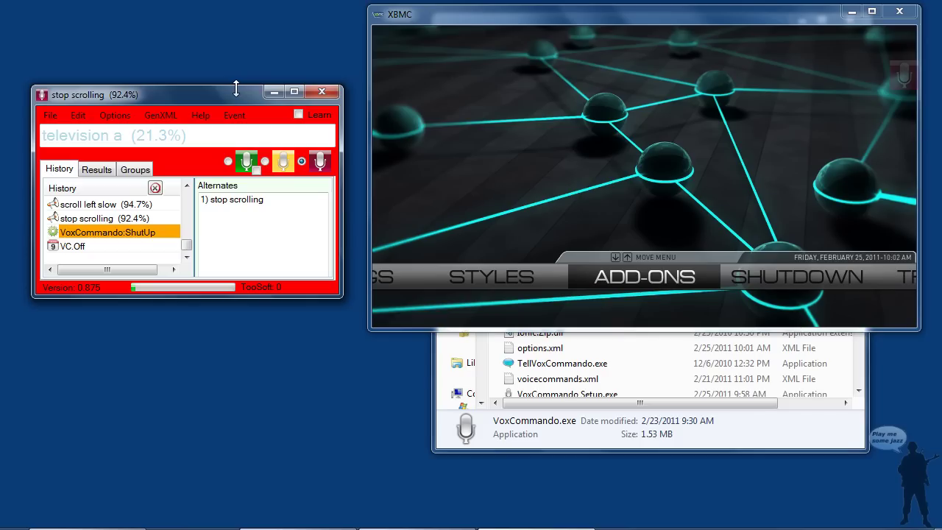
In the GenXML form, generate XBMC Artists, then Albums, then Generate All (1223 artists, 754 albums, 6691 songs)
click(163, 115)
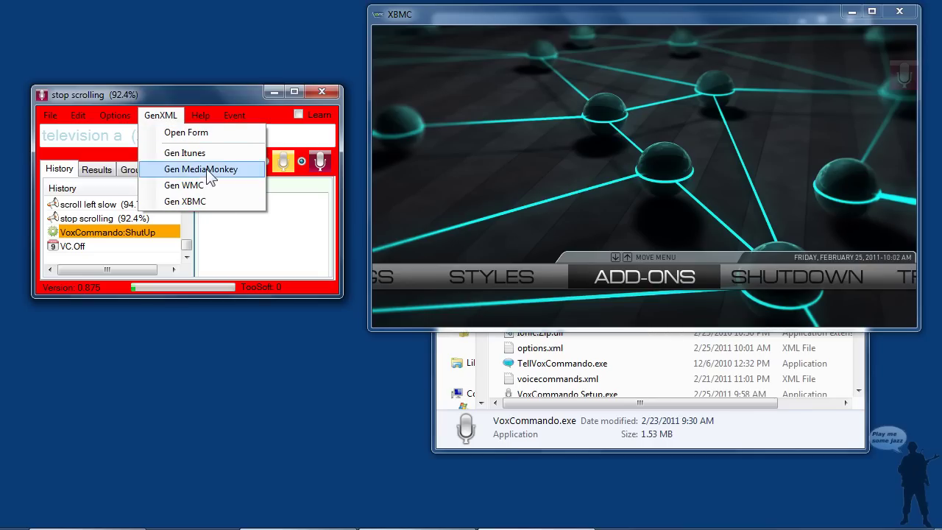
click(201, 132)
drag(137, 26, 352, 144)
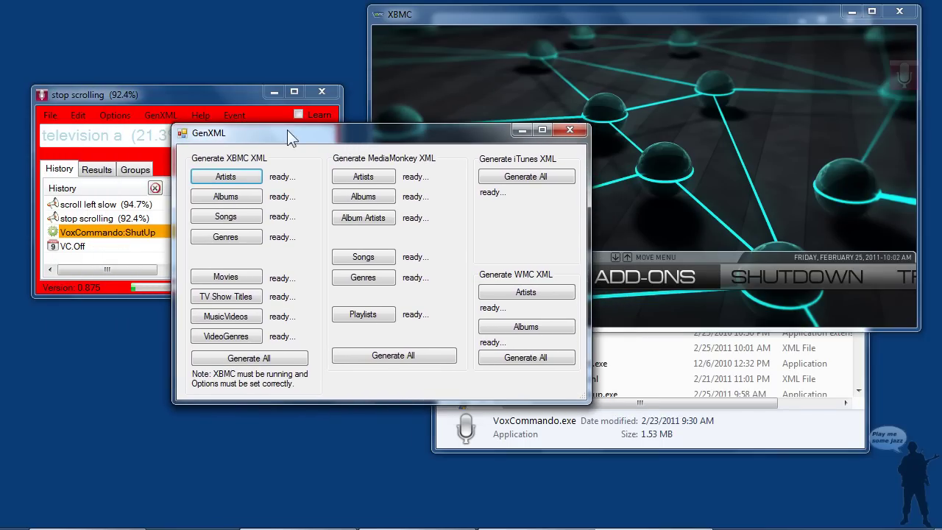
click(245, 181)
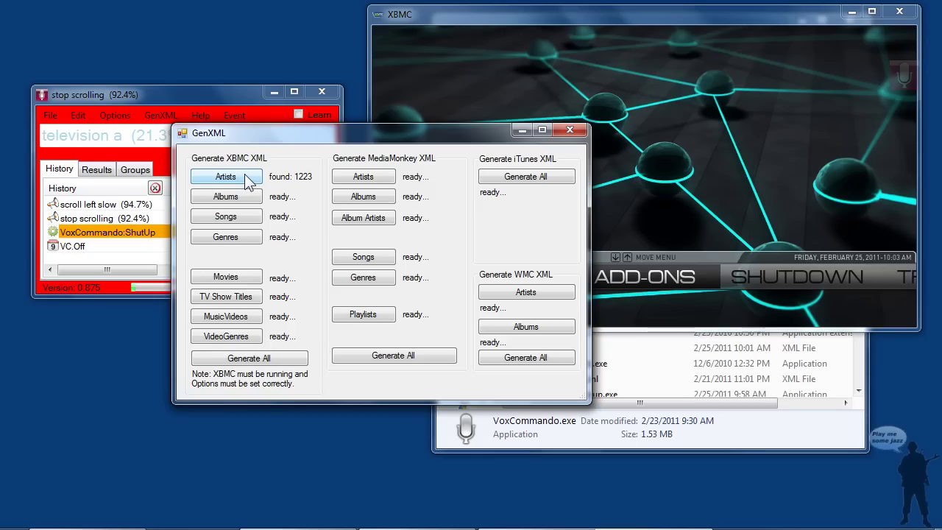
click(249, 199)
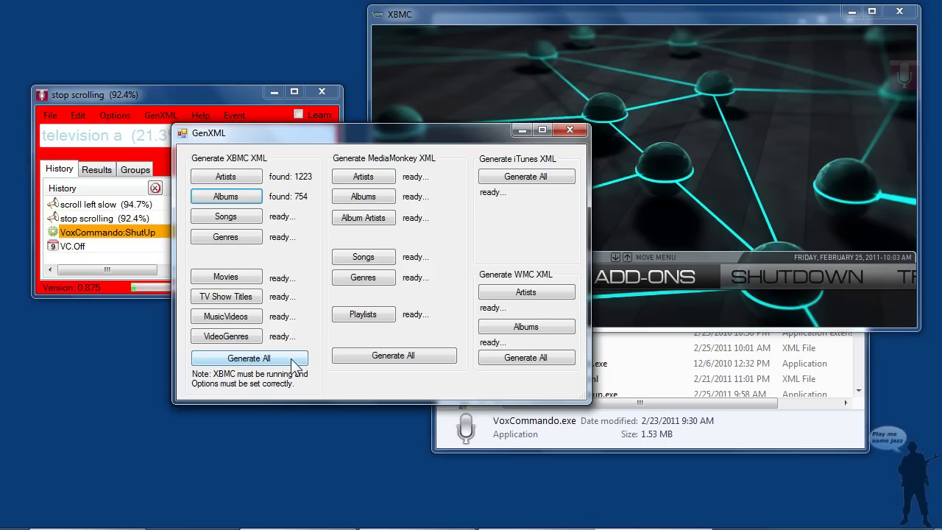
drag(223, 134, 295, 122)
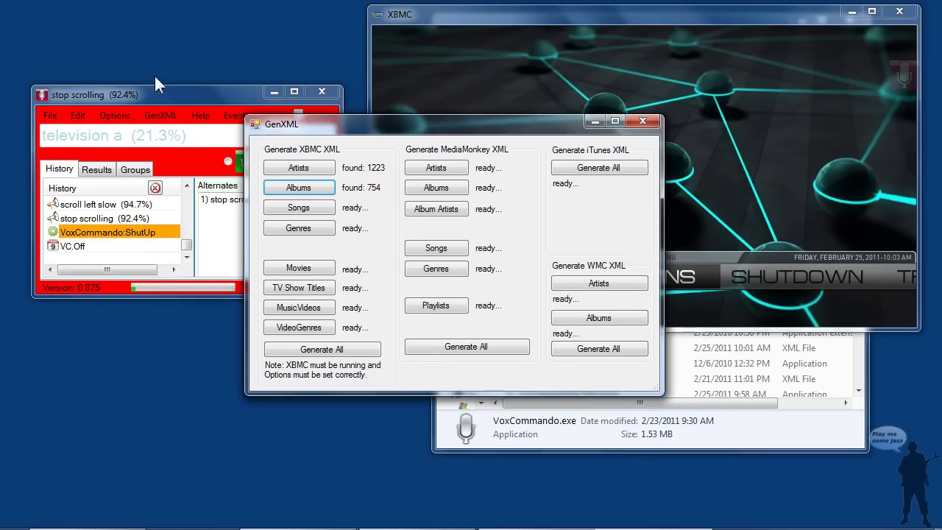
click(366, 349)
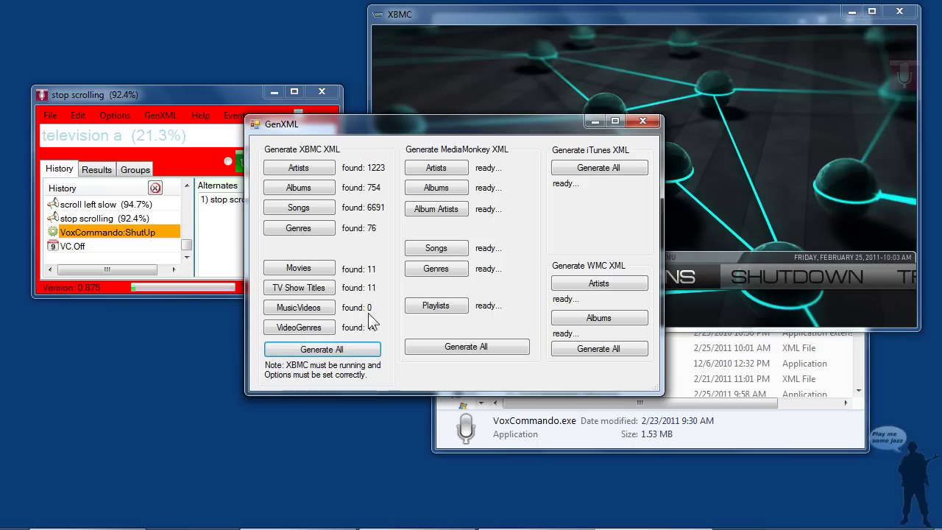
Close GenXML, run File > Full Restart, then toggle voice listening off and back on
click(645, 120)
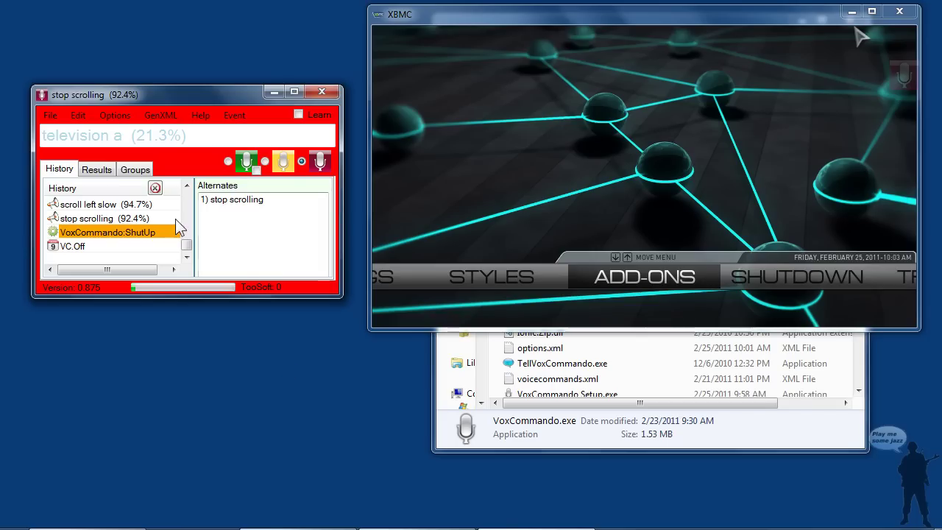
click(50, 115)
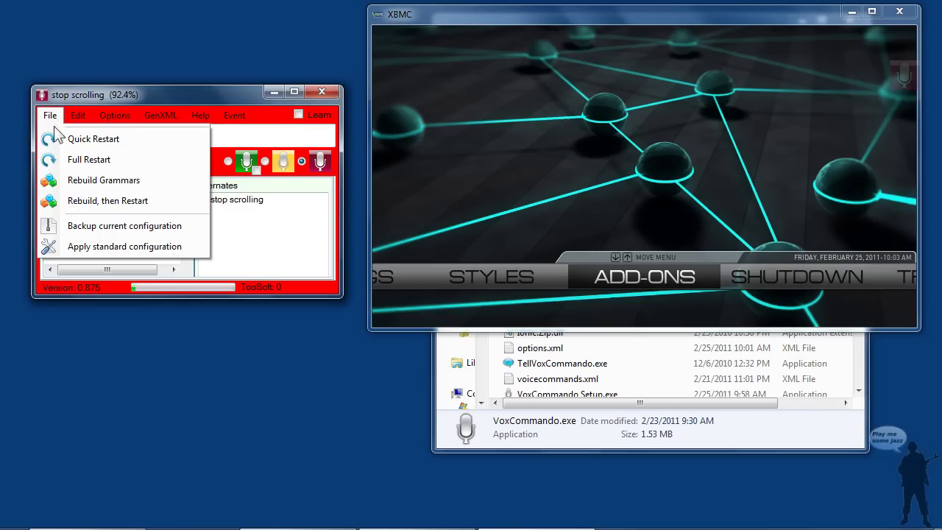
click(117, 160)
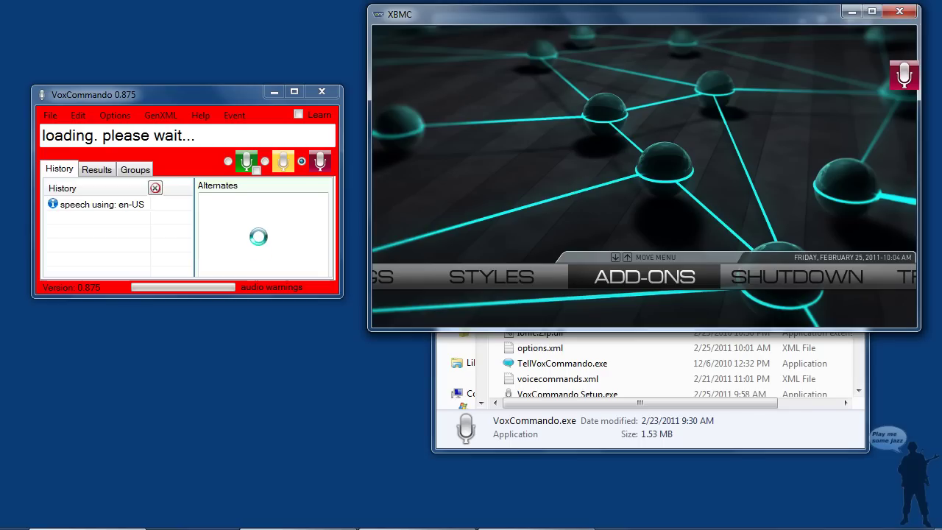
click(323, 160)
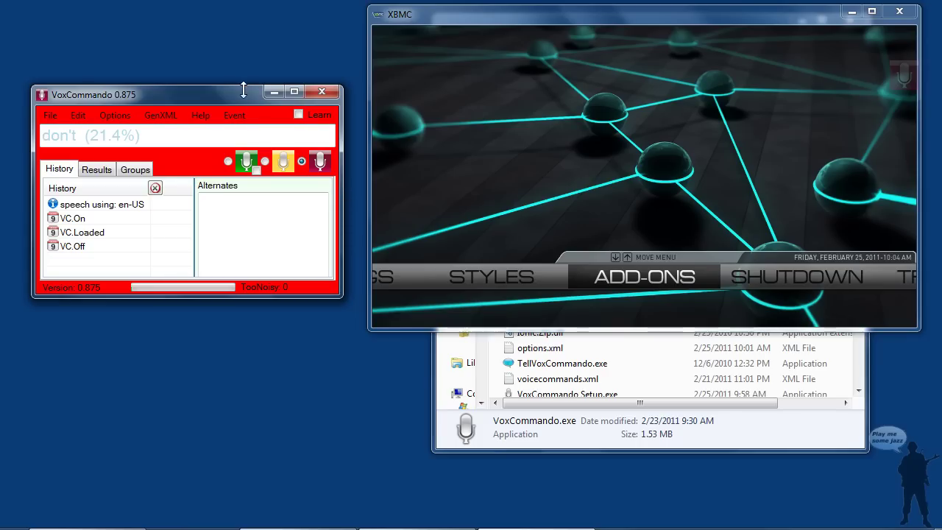
click(229, 161)
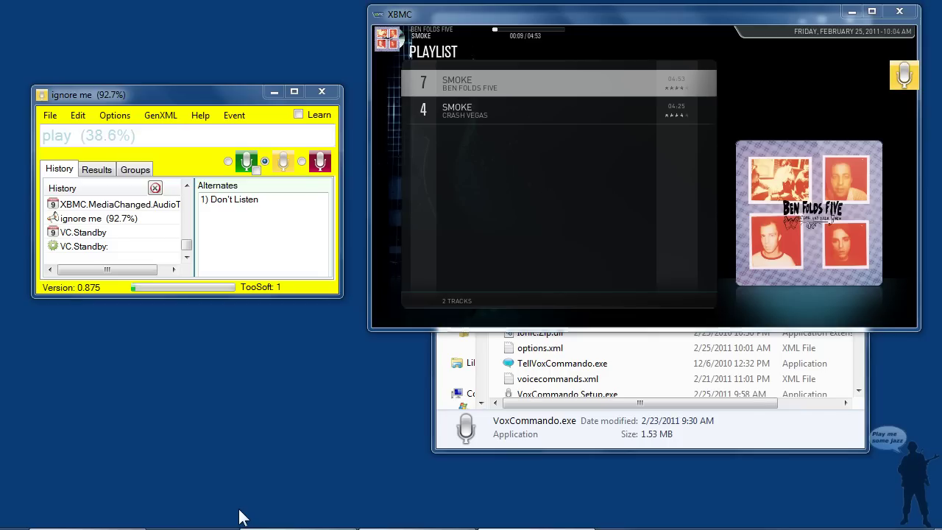
Request songs by voice until XBMC's playlist holds 'Cinder and Smoke' by Iron & Wine, then stop listening
click(228, 161)
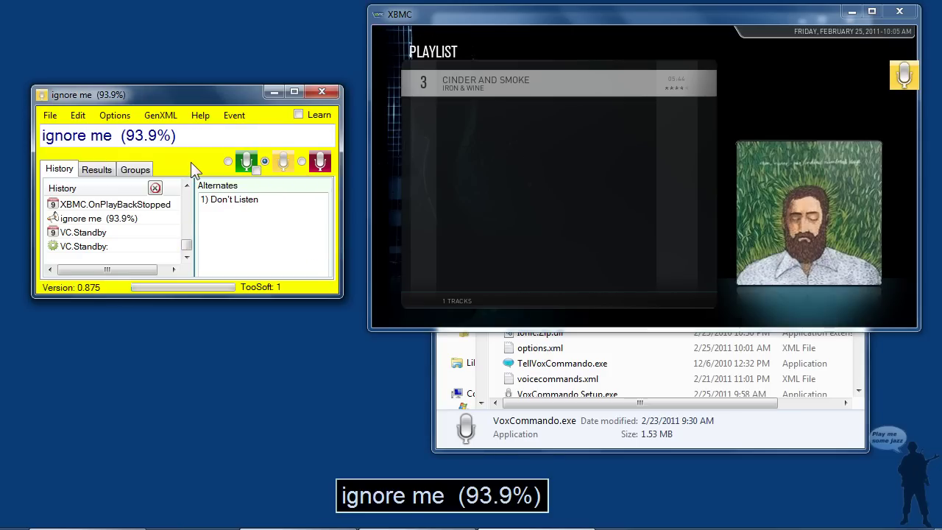
click(312, 161)
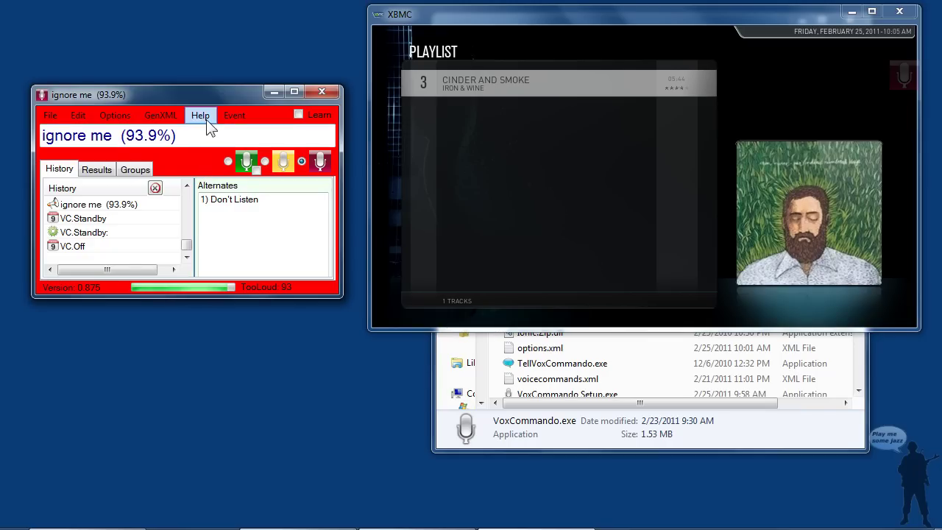
Browse the XBMC TV+Movies group and its tv show command in the Command Tree Editor
click(208, 118)
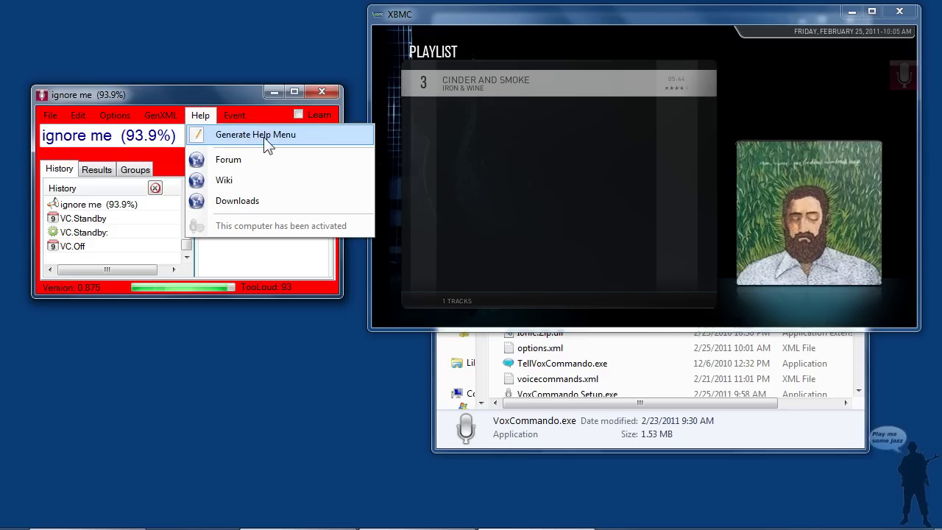
click(147, 133)
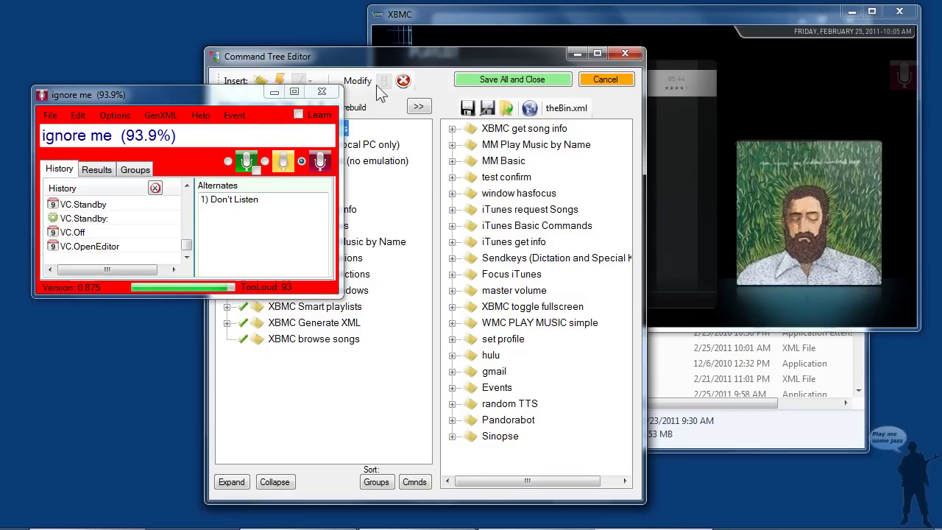
drag(382, 60, 550, 18)
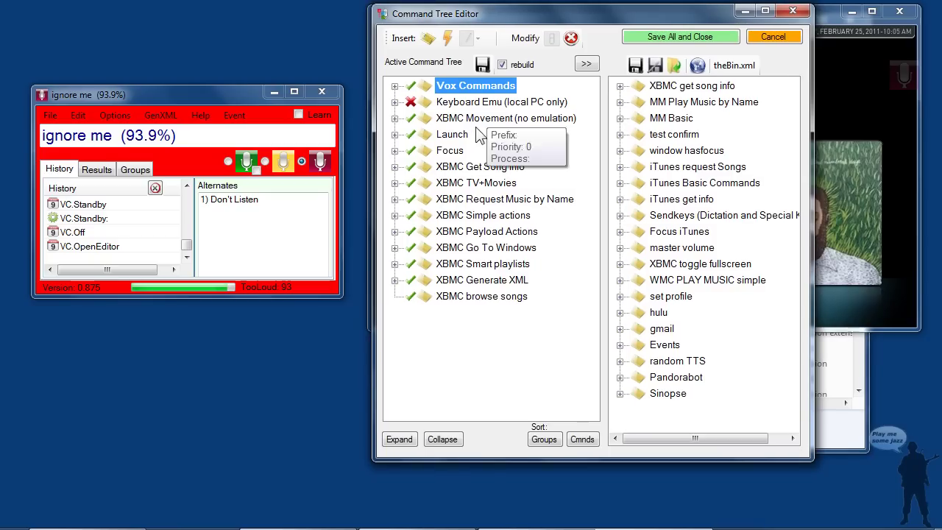
click(396, 183)
click(393, 183)
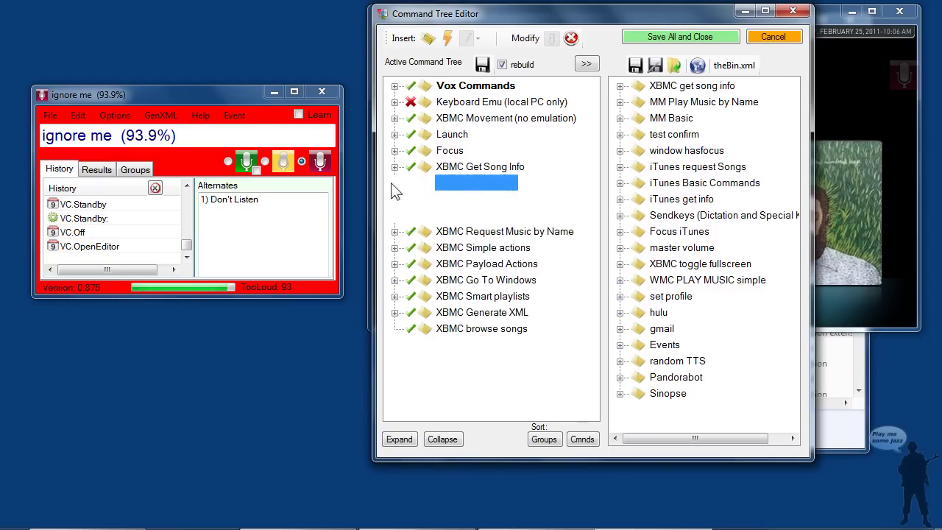
click(413, 200)
click(447, 197)
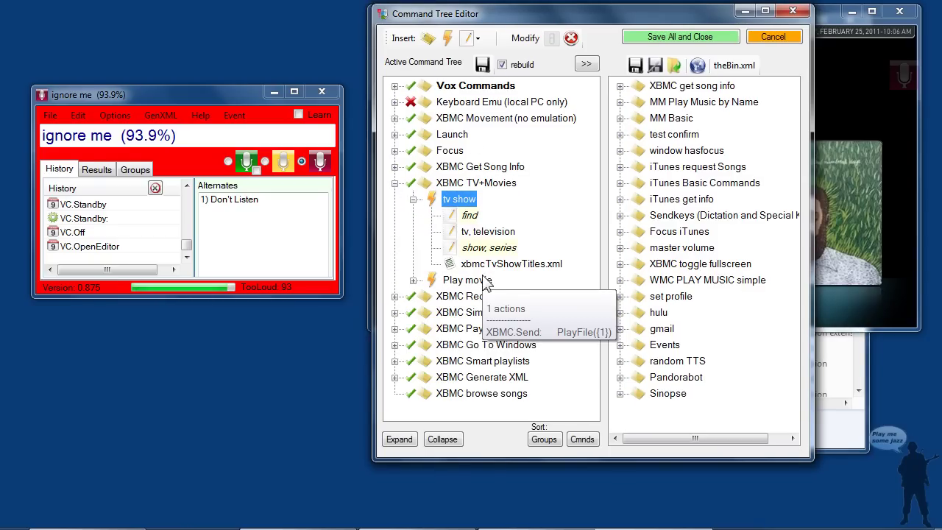
click(395, 183)
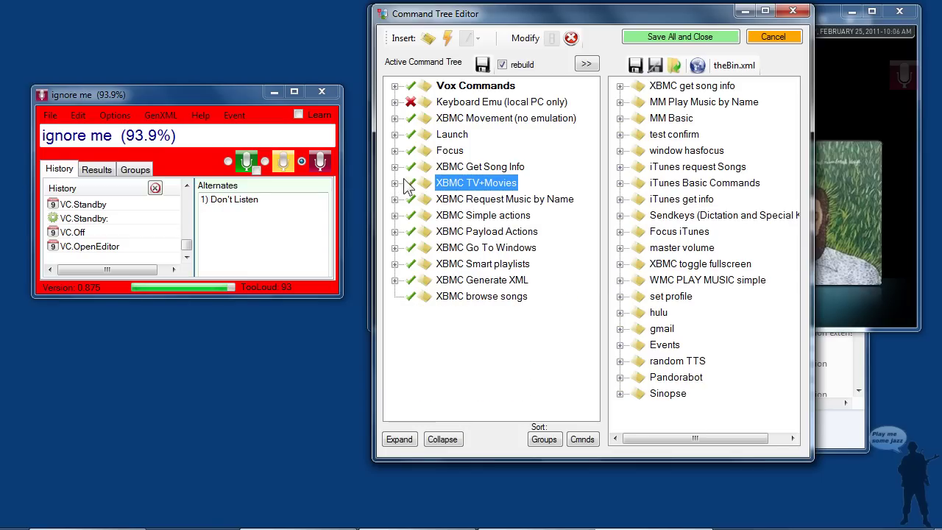
Cancel the editor discarding changes, then run Help > Generate Help Menu
click(764, 39)
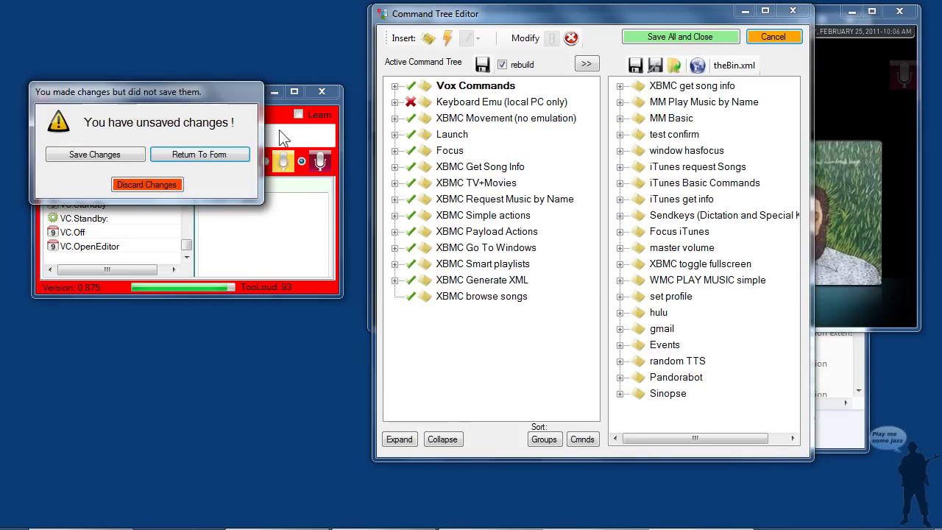
click(146, 184)
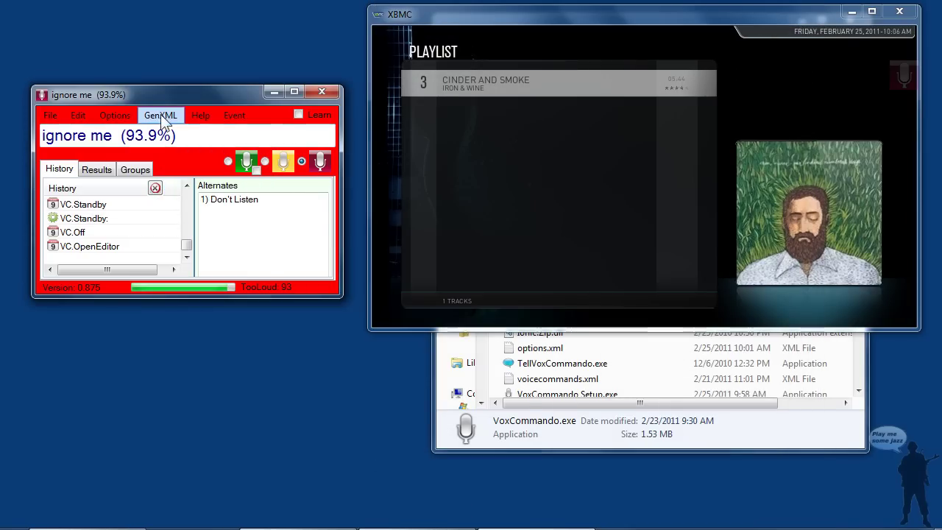
click(203, 119)
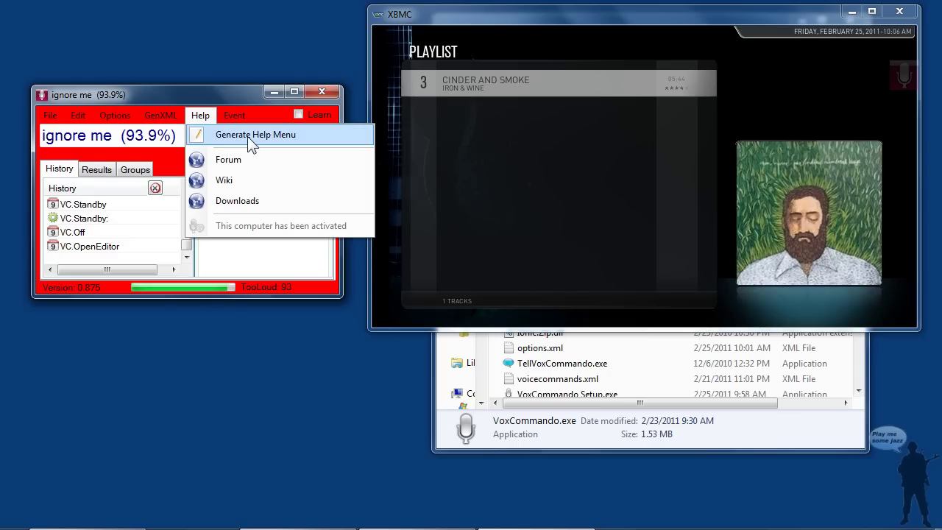
click(251, 137)
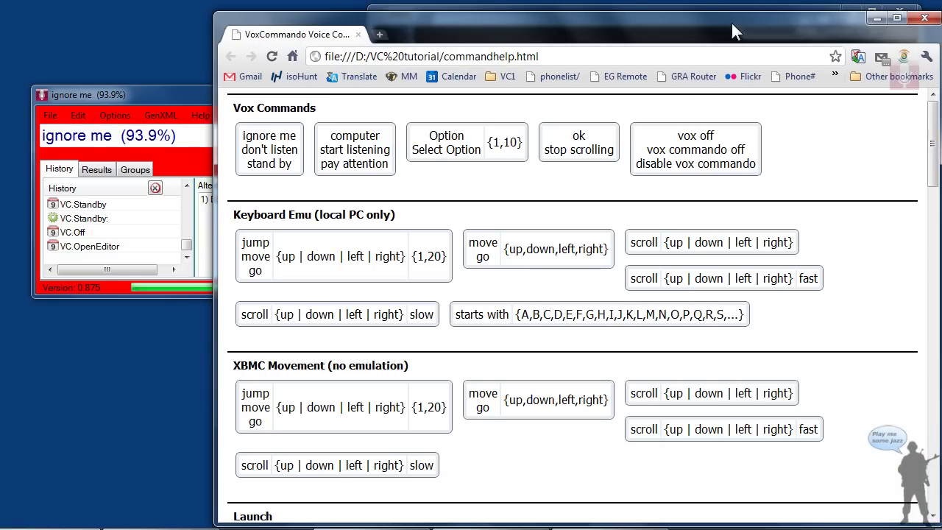
Maximize Chrome and scroll commandhelp.html down to the TV+Movies and Request Music by Name sections
click(901, 18)
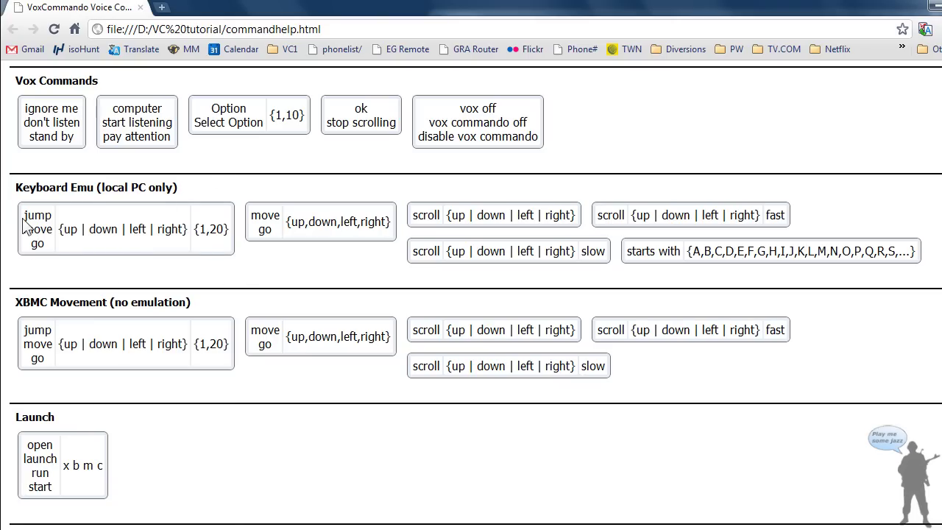
drag(24, 218, 55, 233)
scroll(599, 297, down, 5)
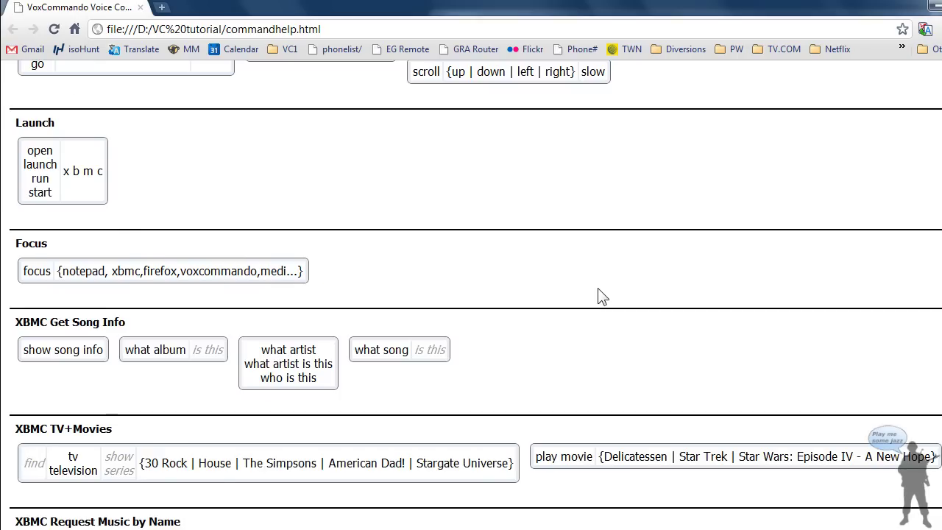
scroll(600, 297, down, 2)
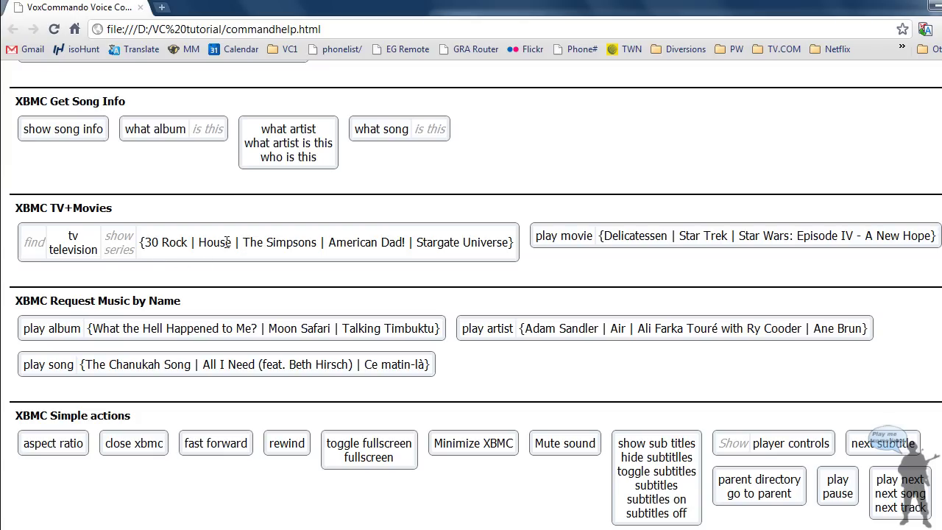
scroll(242, 276, down, 1)
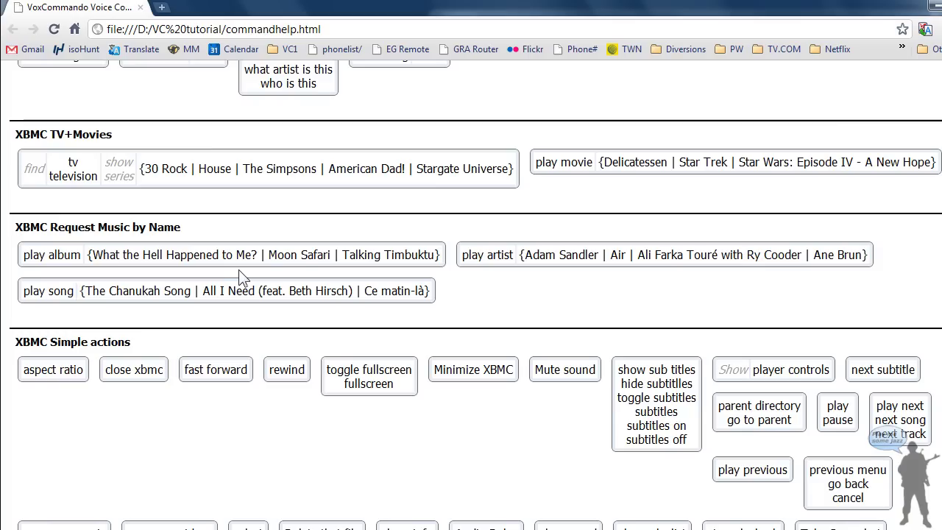
scroll(560, 287, down, 4)
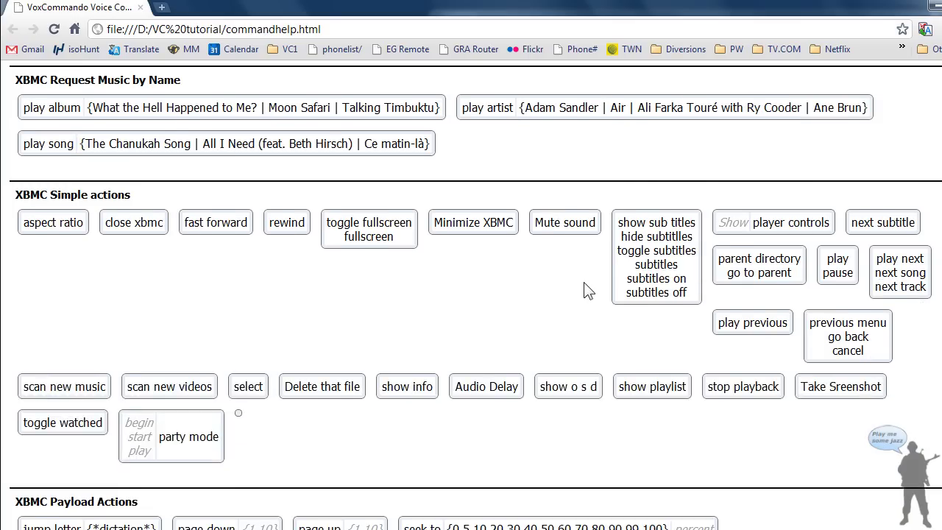